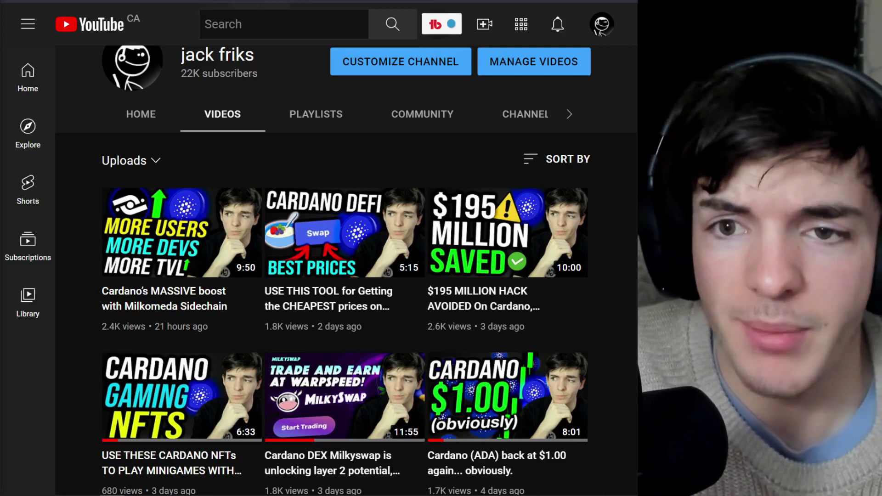
pyautogui.moveTo(155, 239)
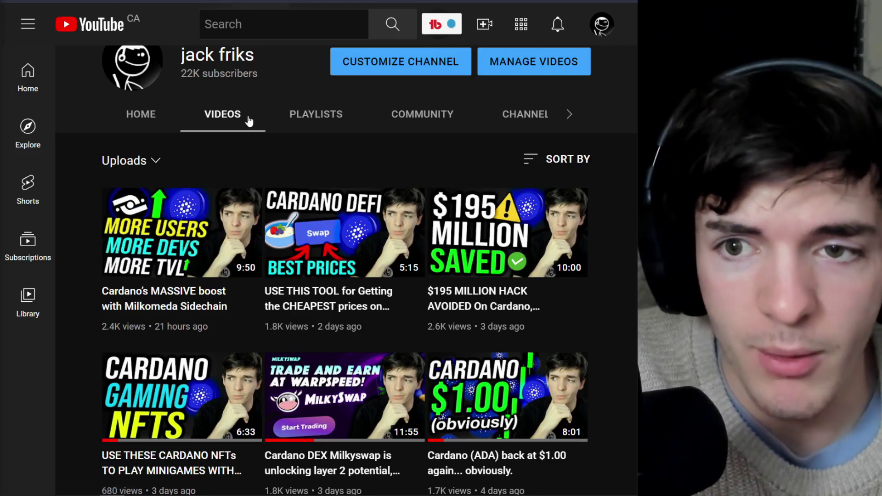
pyautogui.moveTo(238, 221)
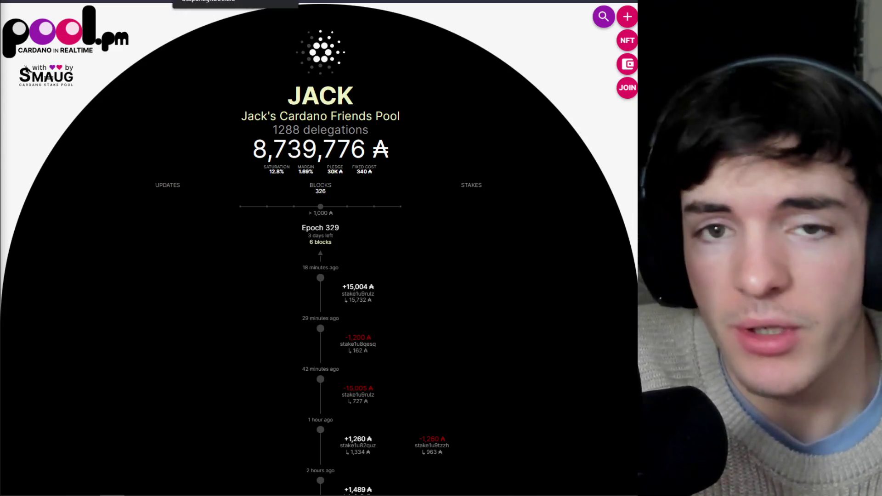
# Review the Milkomeda Getting Started guide's pages on configuring Flint Wallet and configuring MetaMask, down to the network settings.
pyautogui.click(216, 0)
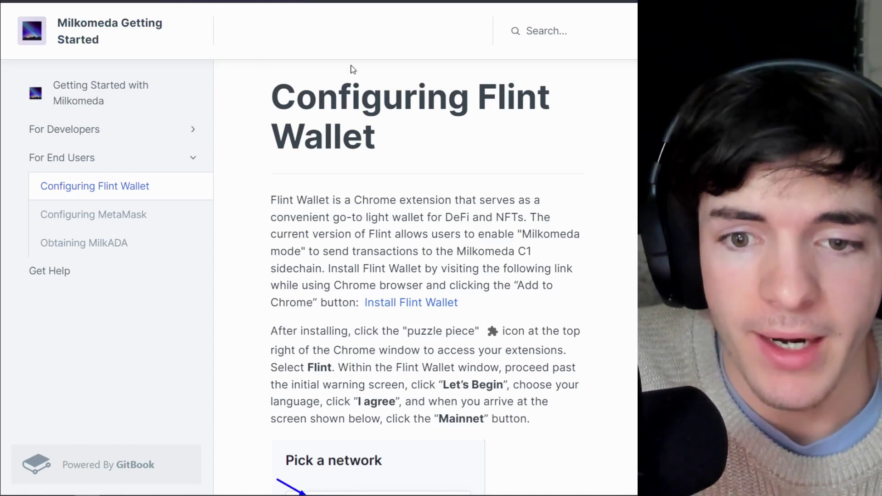
pyautogui.scroll(-1, 310, 107)
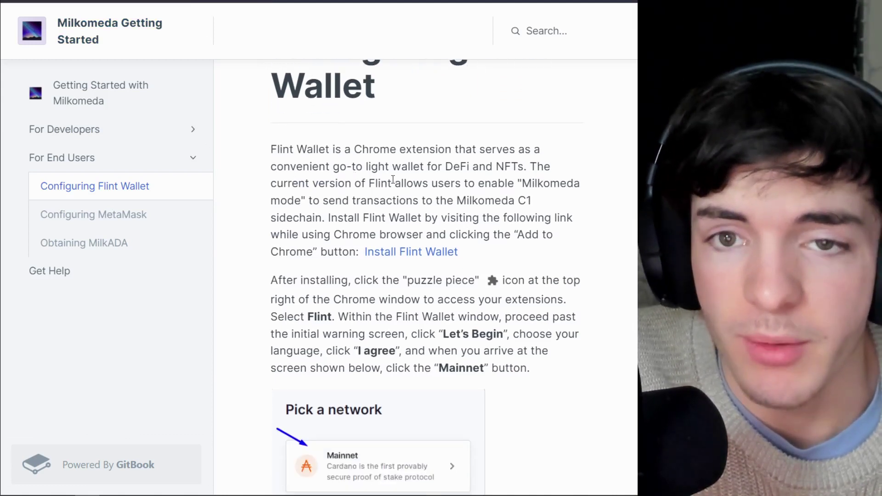
pyautogui.scroll(-4, 428, 169)
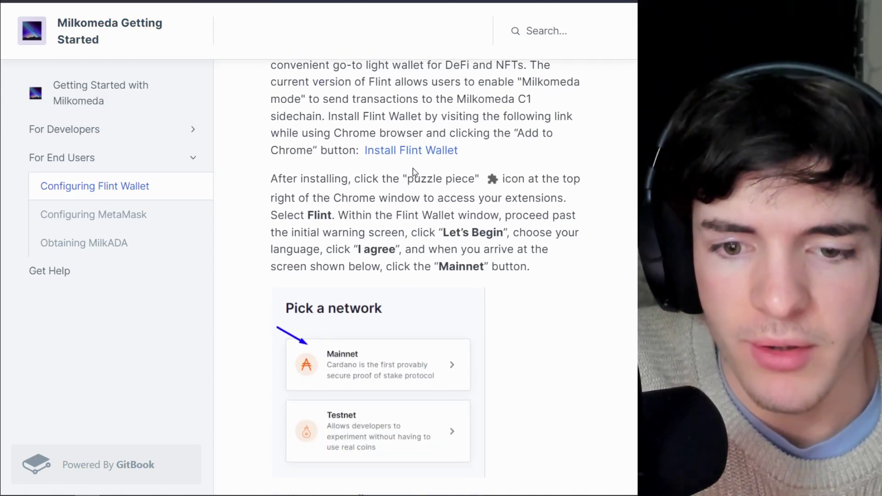
pyautogui.scroll(-1, 412, 168)
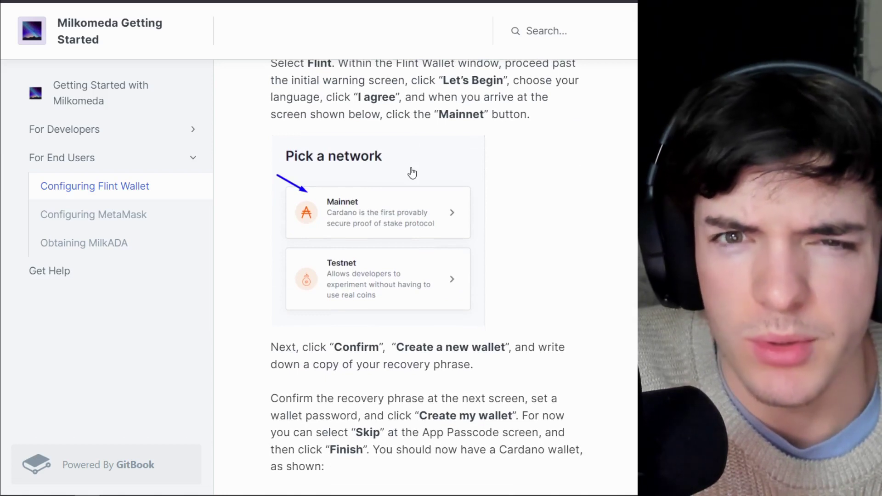
pyautogui.scroll(-5, 411, 173)
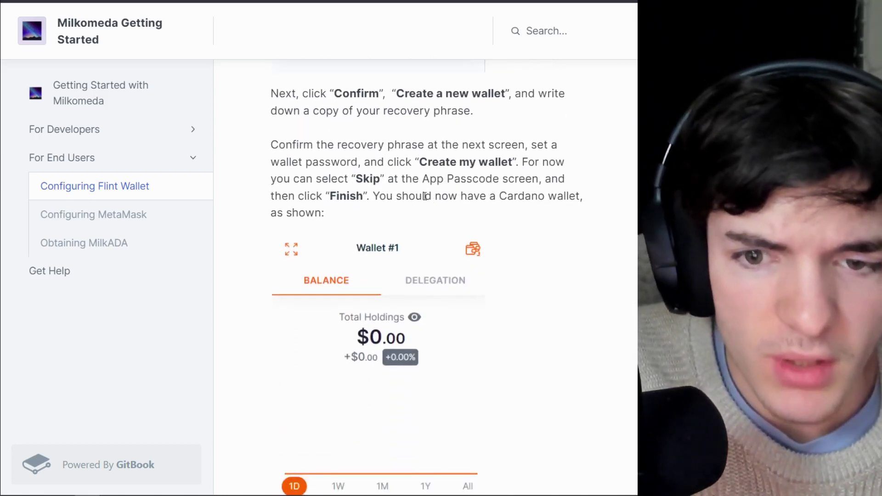
pyautogui.scroll(5, 484, 153)
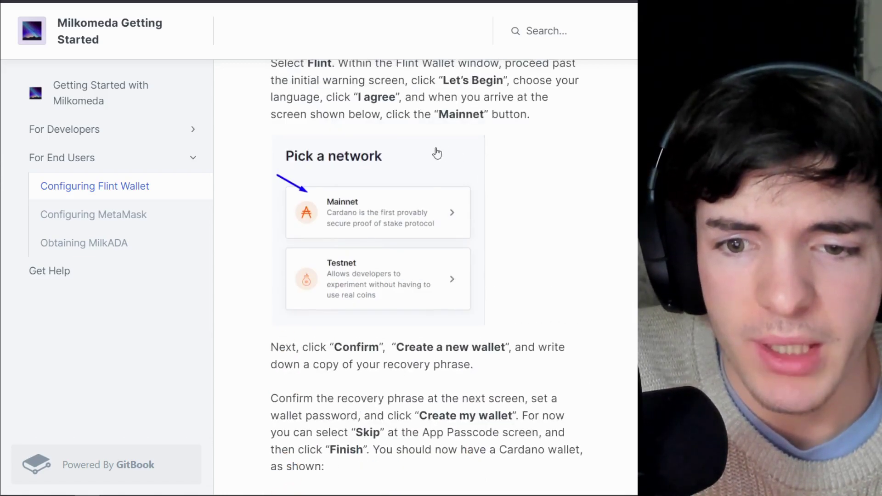
pyautogui.scroll(6, 437, 153)
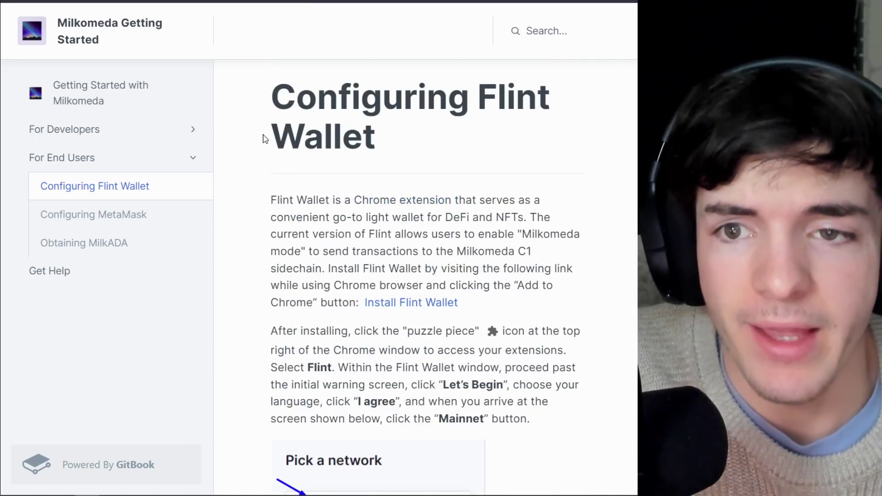
pyautogui.click(123, 214)
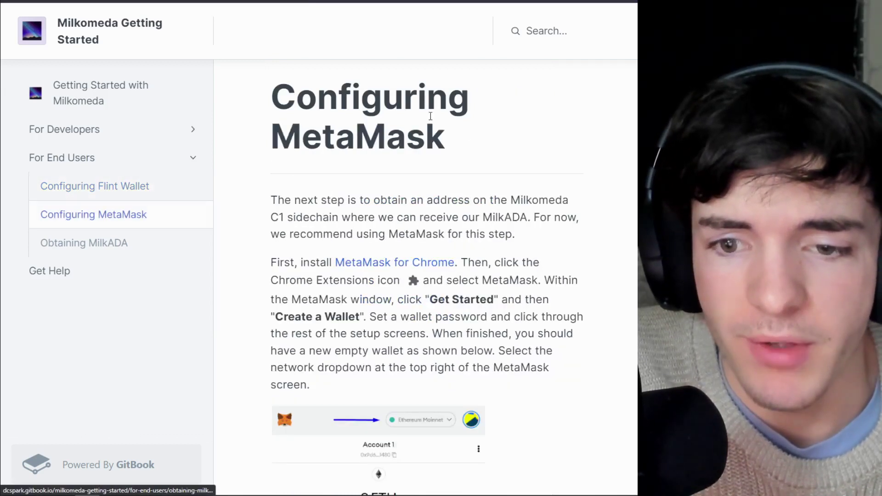
pyautogui.scroll(-10, 395, 134)
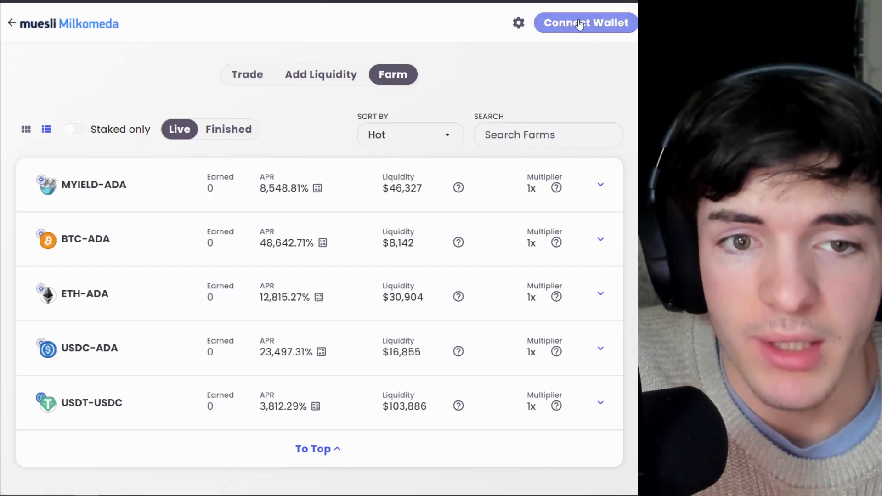
# Connect MetaMask to the MuesliSwap Milkomeda site and check the requested network's full details against the guide.
pyautogui.click(579, 23)
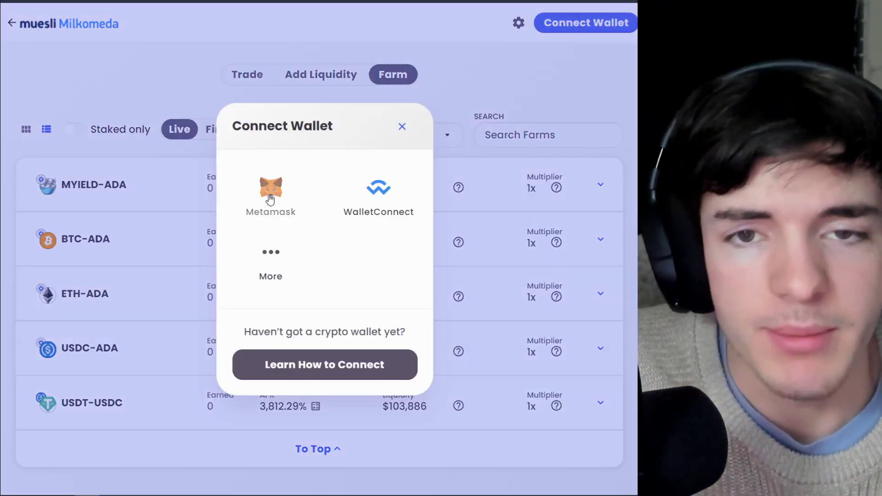
pyautogui.click(271, 196)
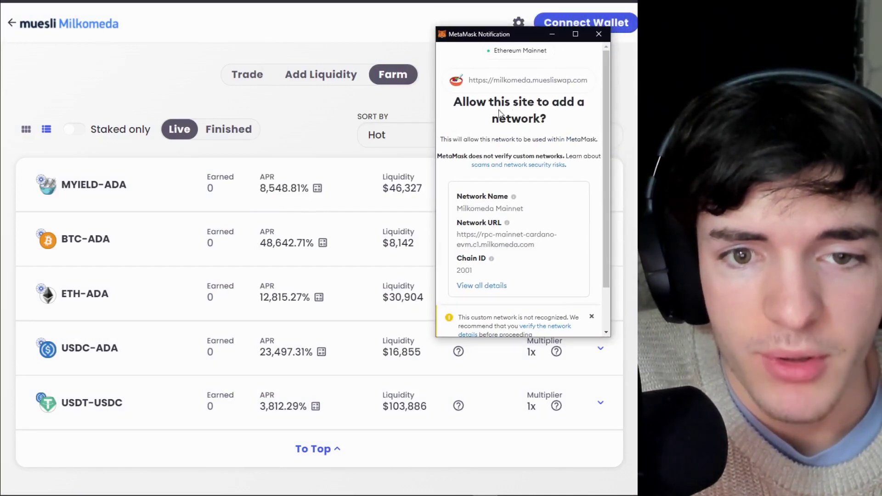
pyautogui.scroll(-2, 488, 236)
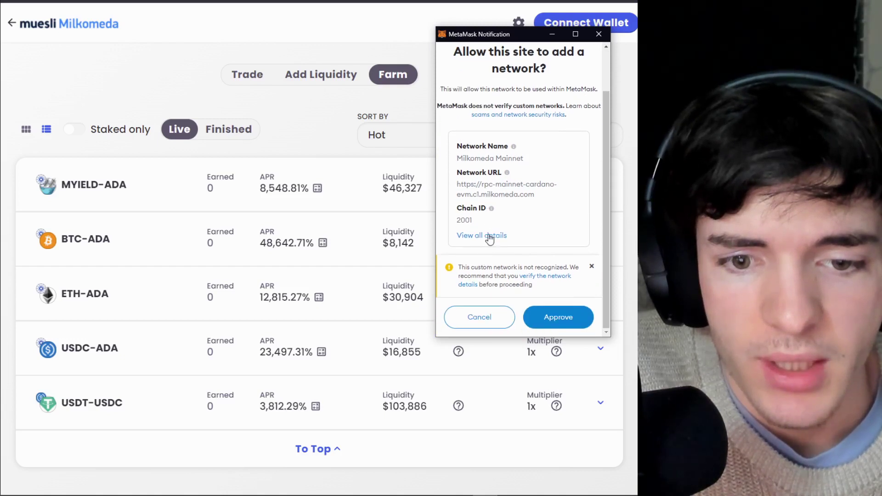
pyautogui.click(489, 237)
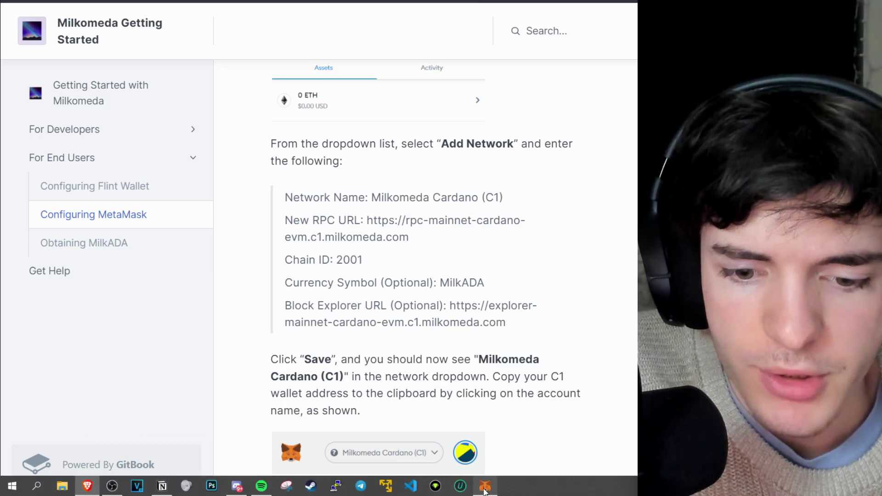
pyautogui.click(485, 486)
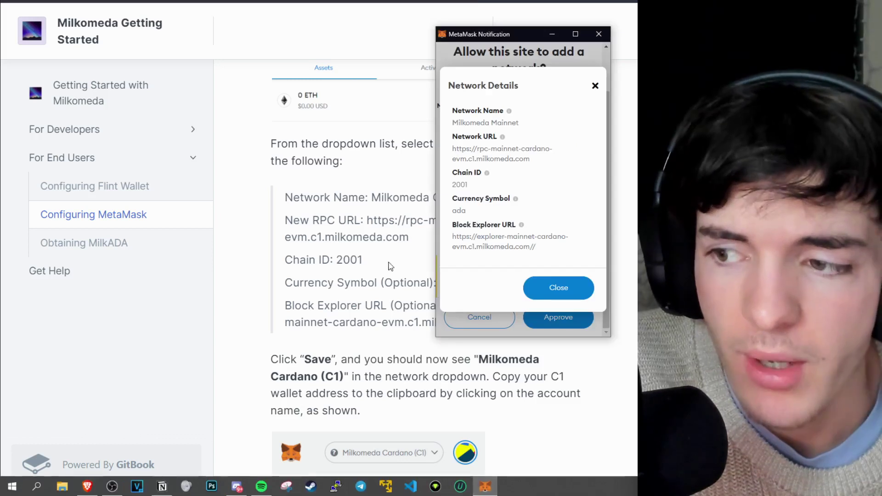
# Approve adding the Milkomeda Mainnet network to MetaMask and allow the site to switch to it.
pyautogui.click(562, 288)
pyautogui.click(559, 319)
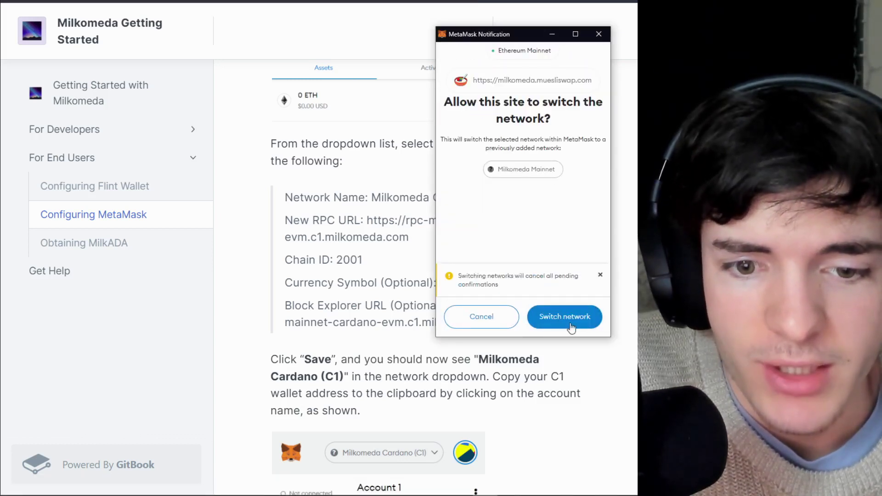
pyautogui.click(570, 324)
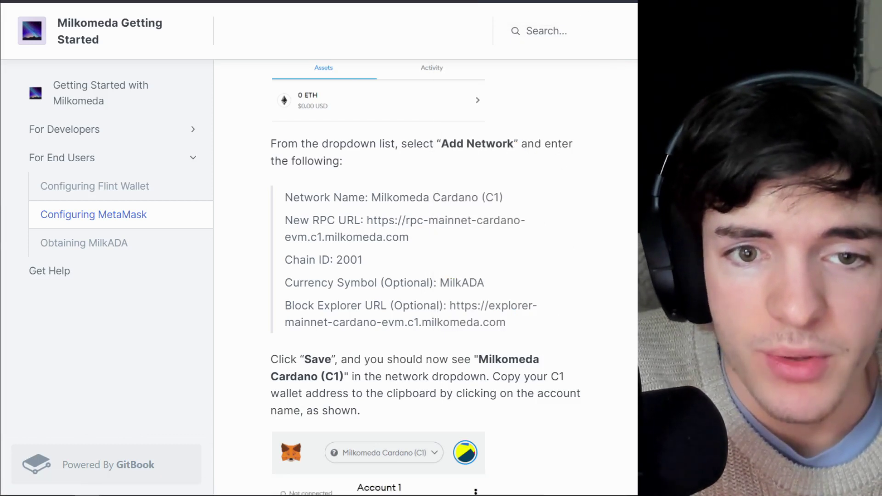
# Check the ADA balance of the MetaMask account on Milkomeda Mainnet.
pyautogui.click(587, 0)
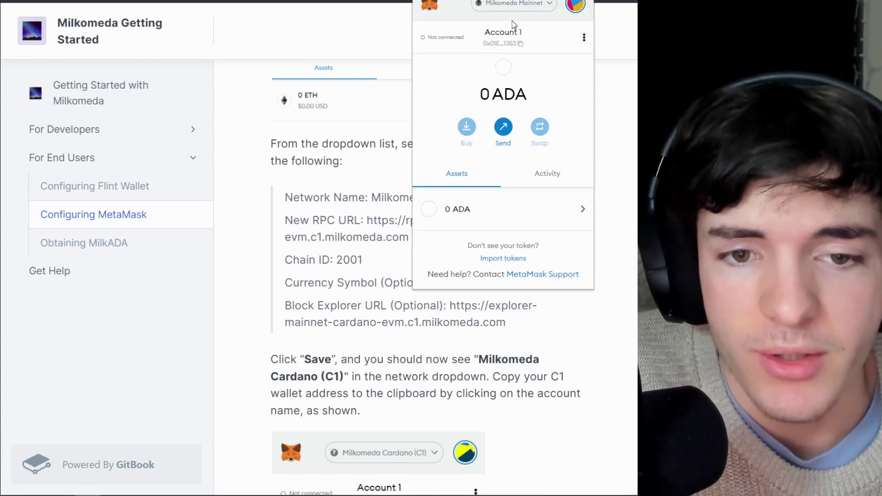
pyautogui.moveTo(475, 101); pyautogui.dragTo(528, 99)
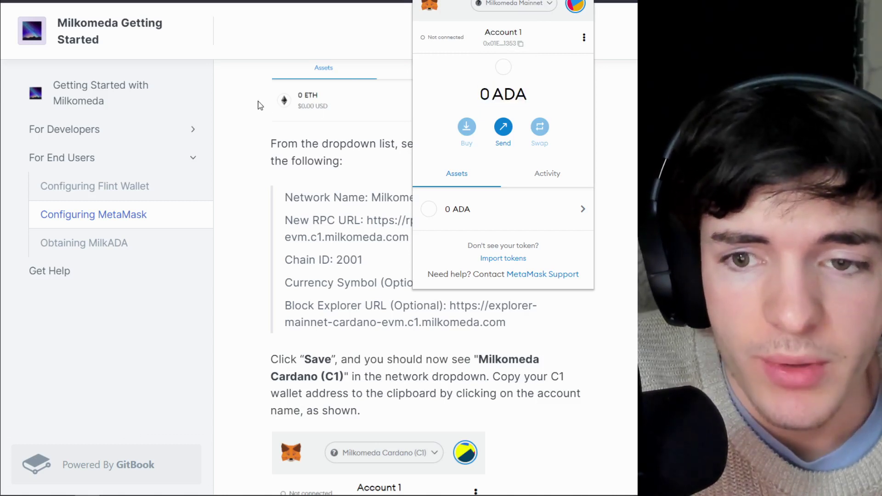
pyautogui.click(248, 101)
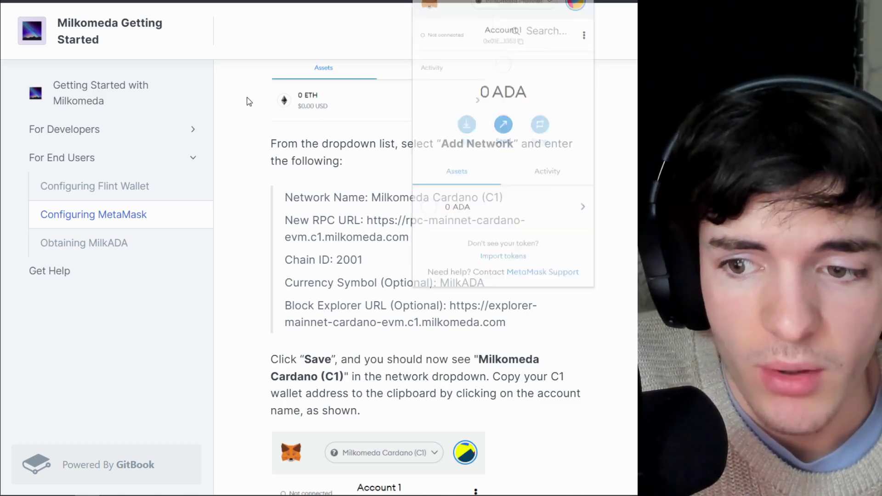
# Open the guide's Obtaining MilkADA page and read the instructions for sending ADA to a Milkomeda address.
pyautogui.click(97, 243)
pyautogui.scroll(-5, 332, 182)
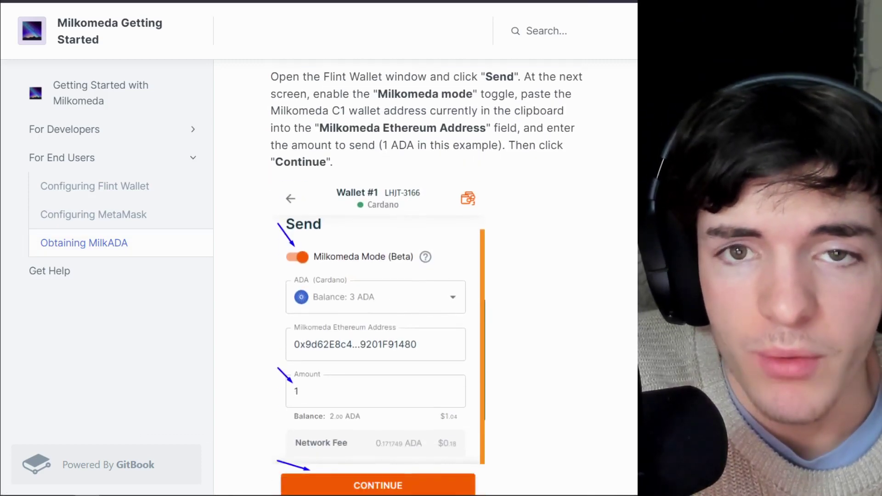
pyautogui.scroll(-2, 296, 152)
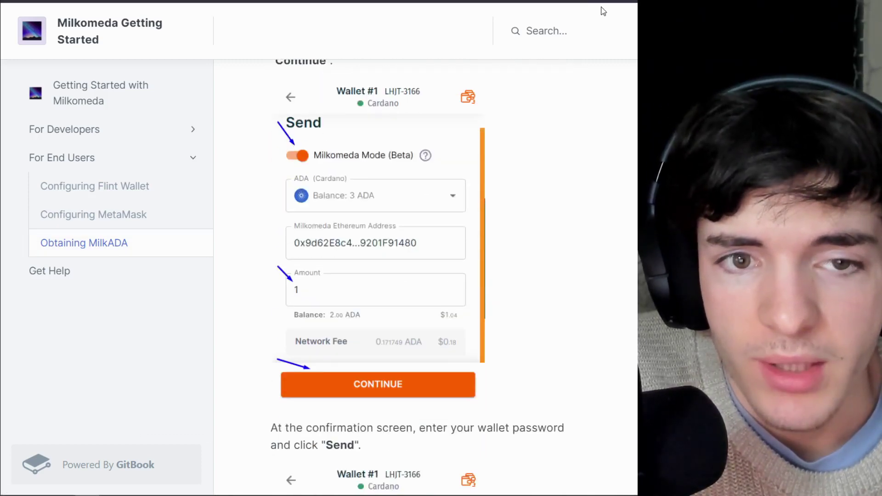
# Copy the MetaMask account's address and open the send form in the Nami wallet.
pyautogui.click(561, 10)
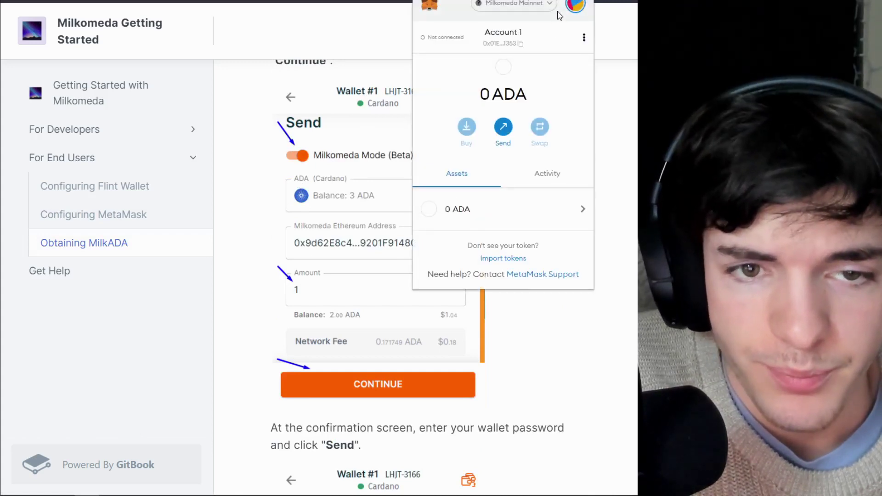
pyautogui.click(511, 45)
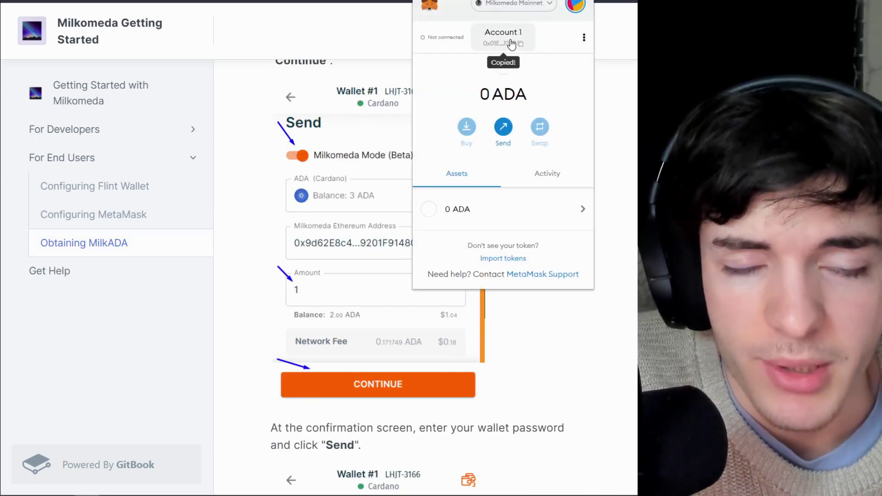
pyautogui.click(512, 2)
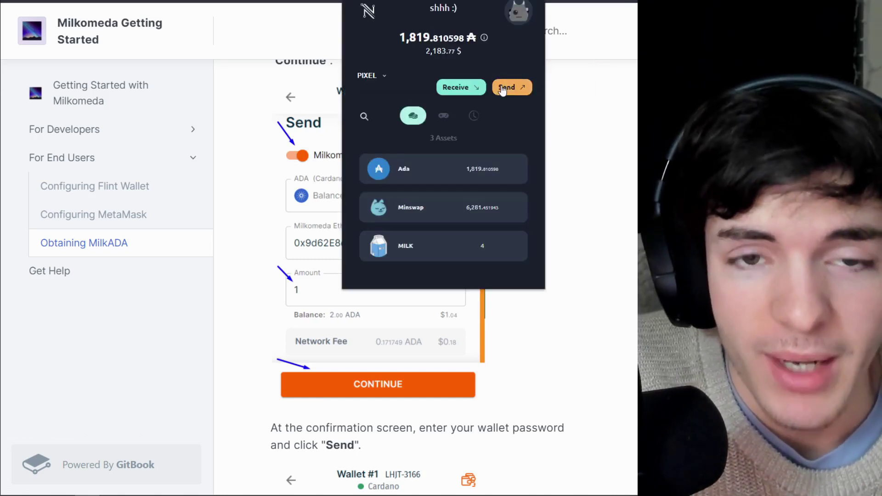
pyautogui.click(504, 88)
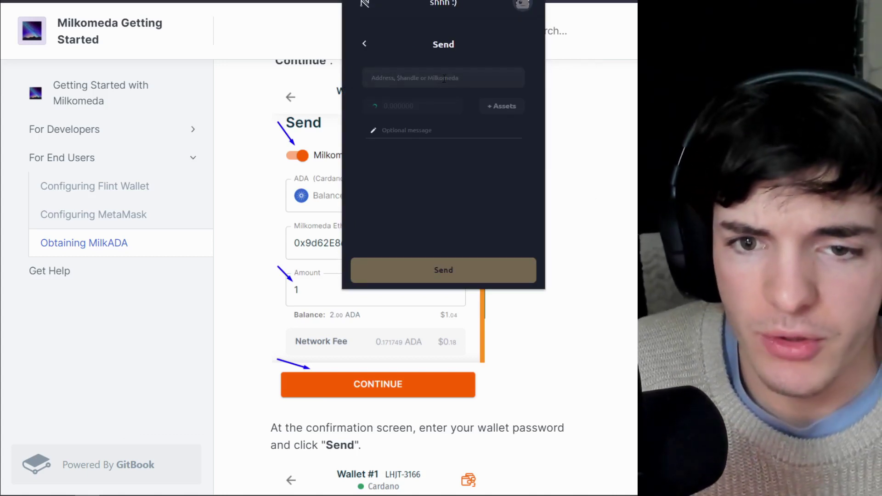
pyautogui.click(444, 78)
pyautogui.write('20')
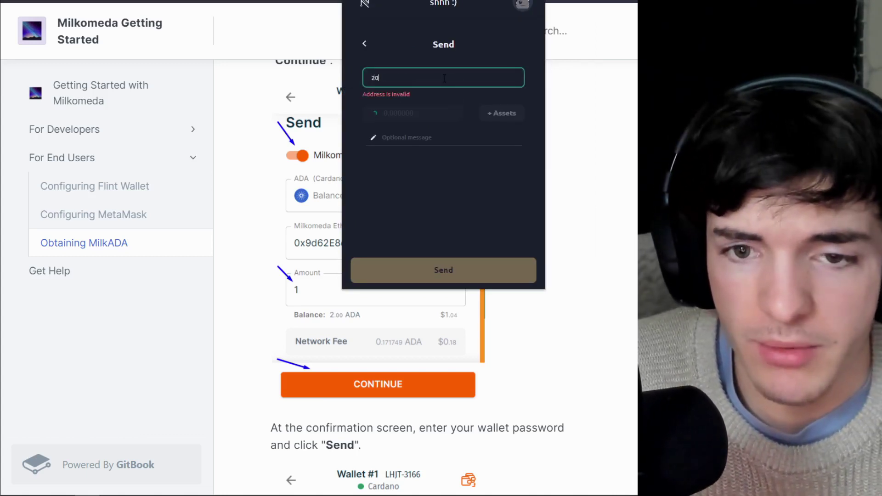
pyautogui.press('BackSpace')
pyautogui.press('BackSpace')
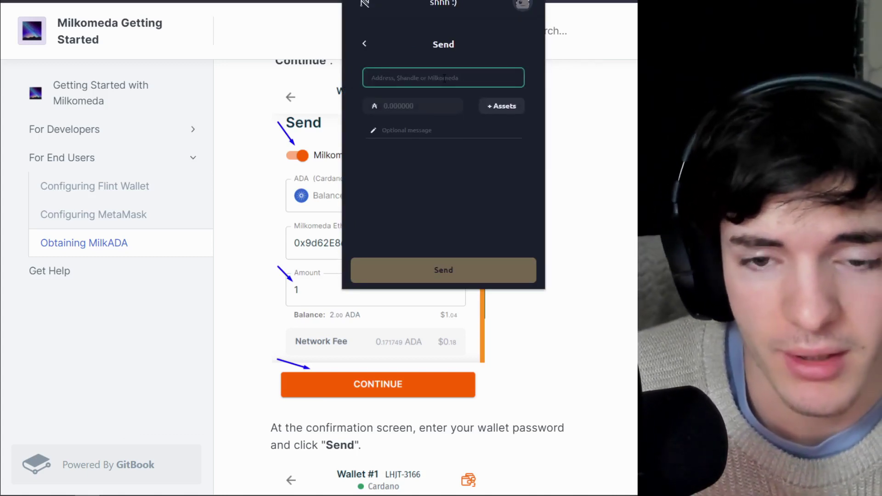
pyautogui.rightClick(445, 79)
pyautogui.press('Escape')
pyautogui.click(452, 78)
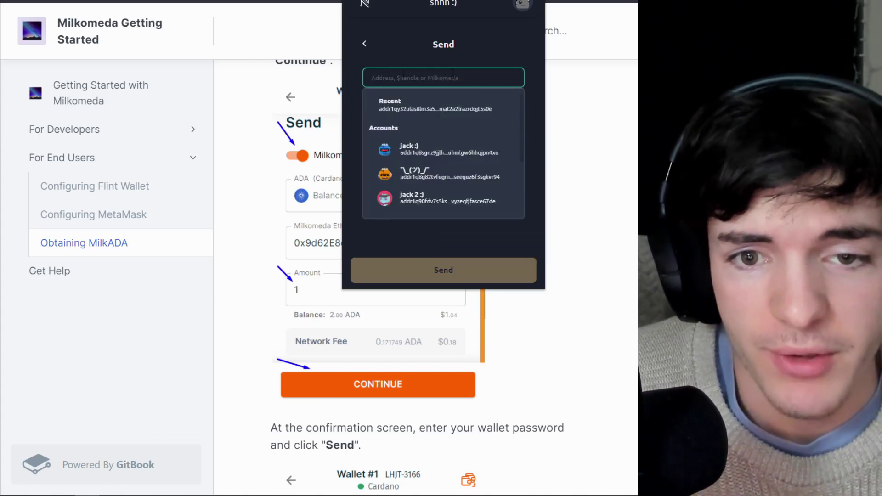
pyautogui.click(462, 41)
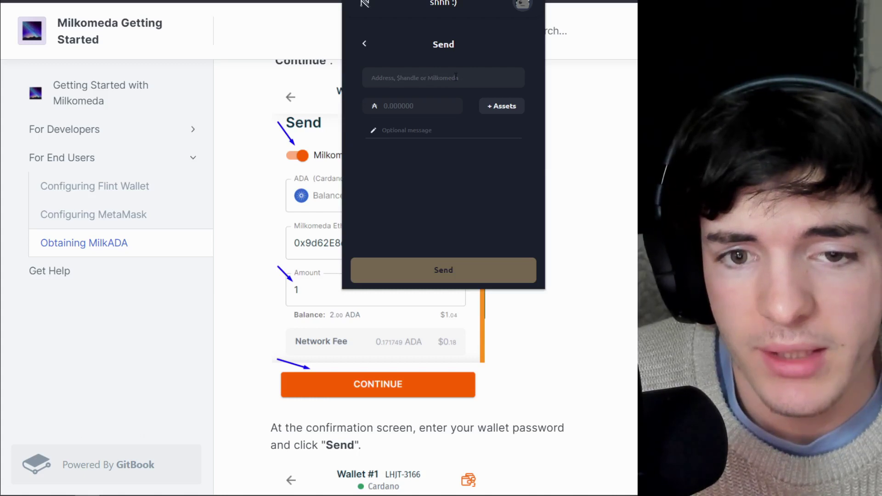
# Paste the copied Milkomeda wallet address as the recipient and set the amount to send to 200 ADA.
pyautogui.rightClick(454, 78)
pyautogui.click(493, 161)
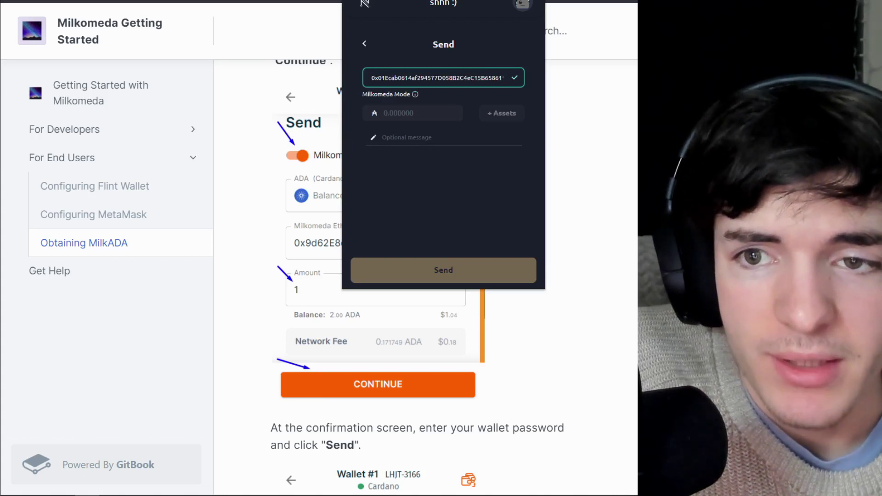
pyautogui.scroll(-1, 301, 247)
pyautogui.scroll(2, 308, 232)
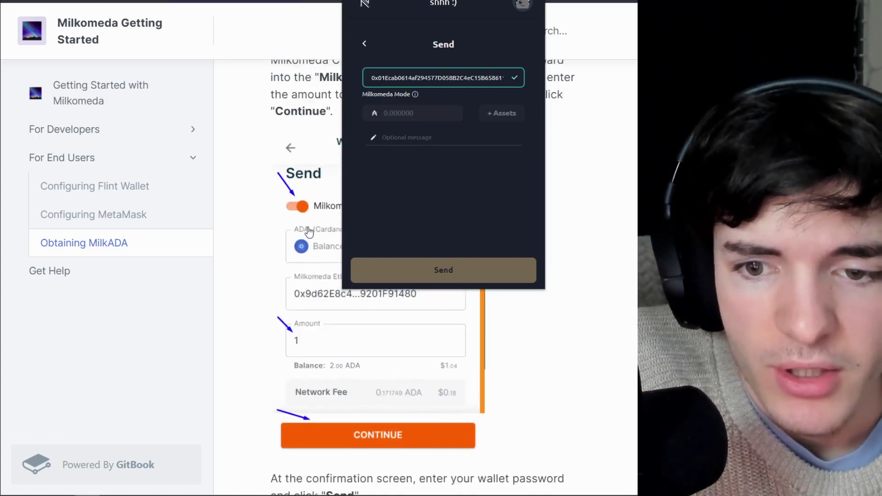
pyautogui.scroll(2, 309, 232)
pyautogui.scroll(-2, 303, 270)
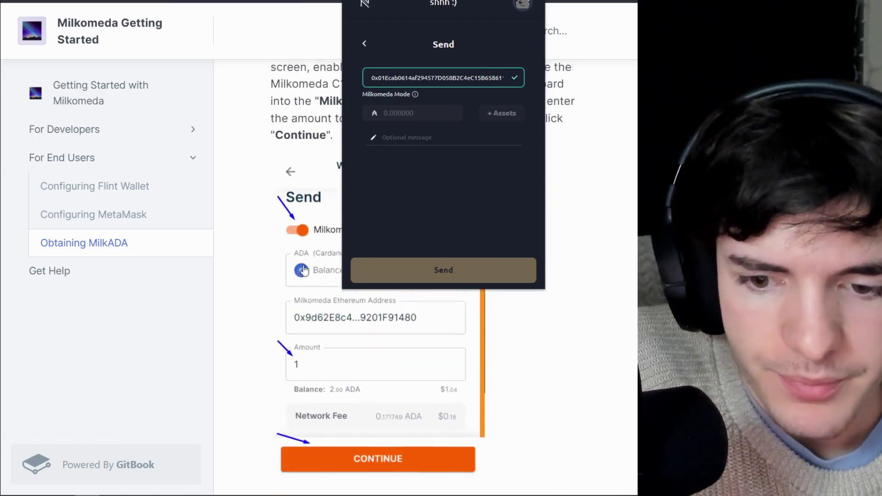
pyautogui.scroll(-1, 303, 270)
pyautogui.click(404, 113)
pyautogui.write('200')
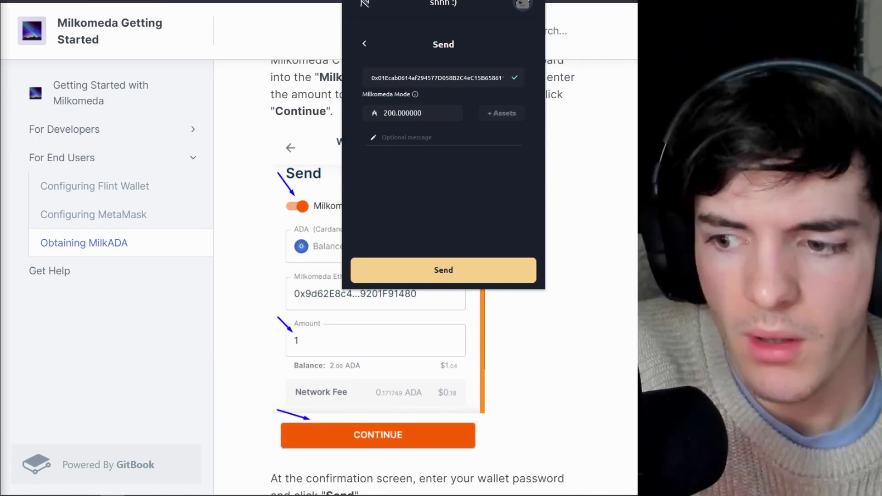
# Check the recipient address and send the 200 ADA from the Nami wallet, authorizing the transaction with the wallet password.
pyautogui.moveTo(446, 77); pyautogui.dragTo(525, 76)
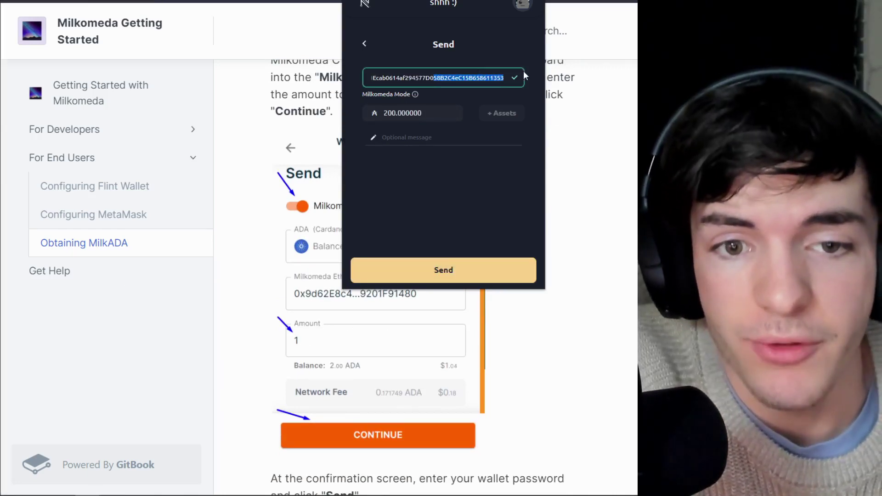
pyautogui.click(484, 77)
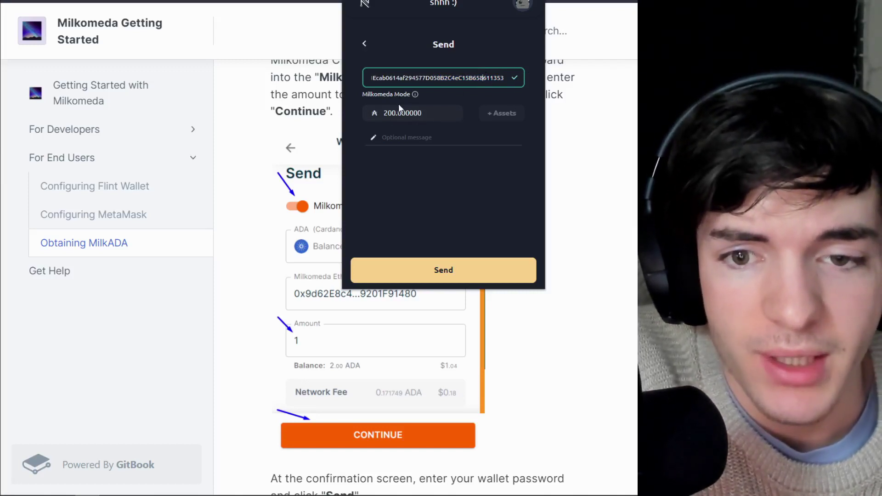
pyautogui.click(409, 262)
pyautogui.write('••••')
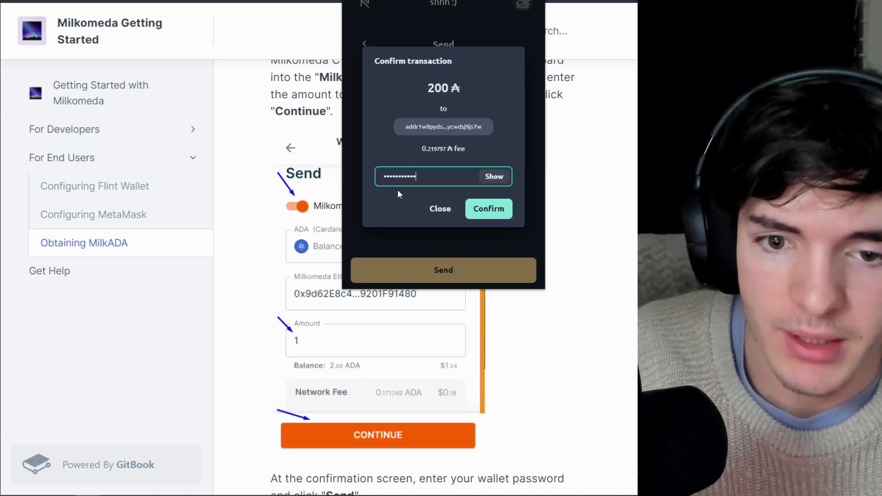
pyautogui.write('•••••••')
pyautogui.press('Return')
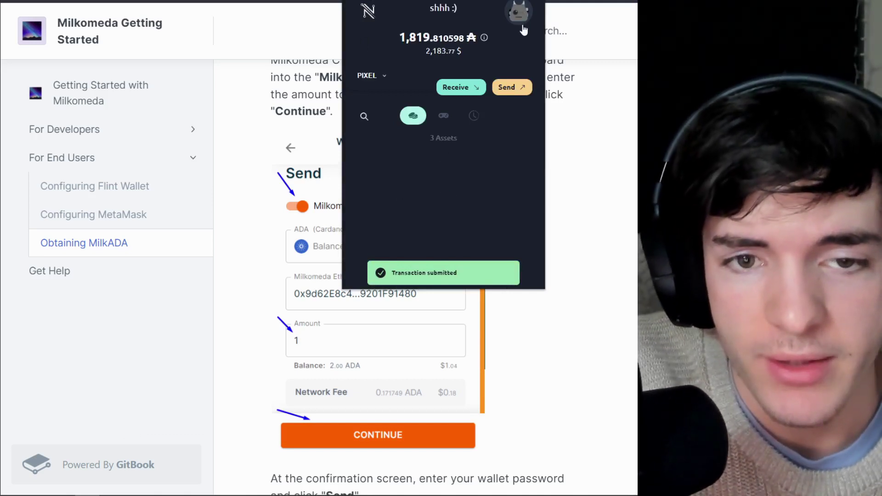
# Open the Nami wallet's network settings to check whether Mainnet or Testnet is selected, and go back.
pyautogui.click(517, 19)
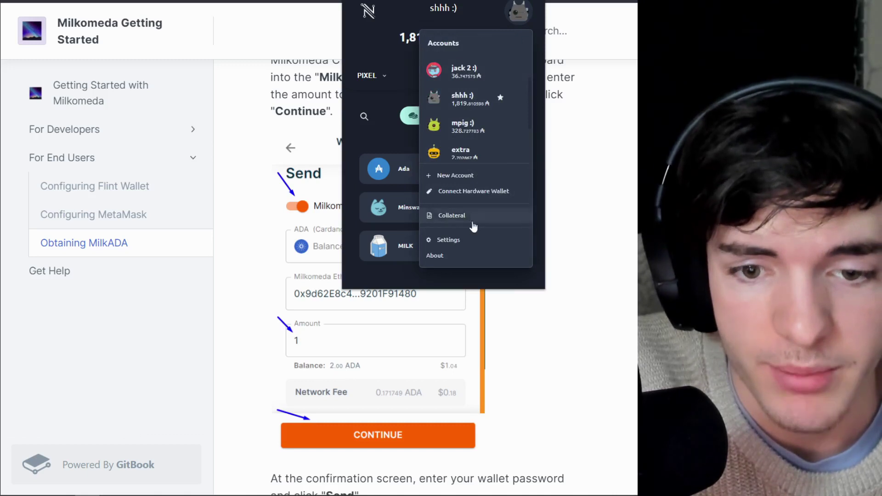
pyautogui.click(463, 240)
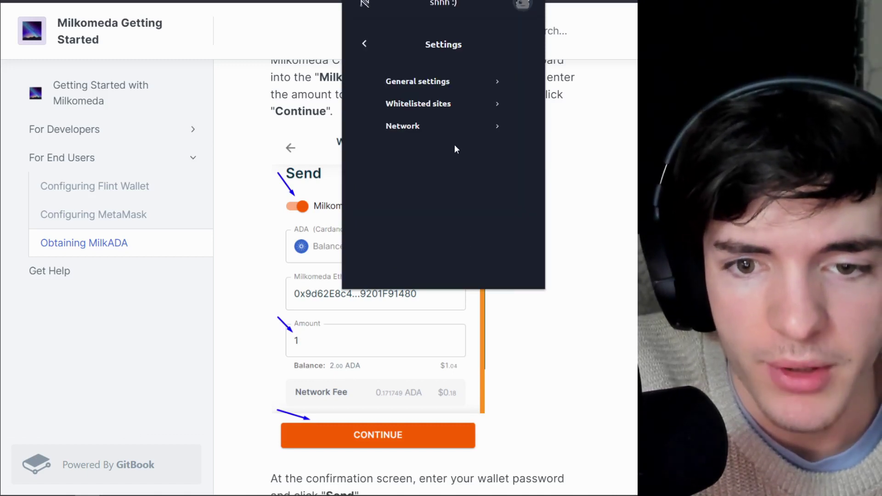
pyautogui.click(428, 126)
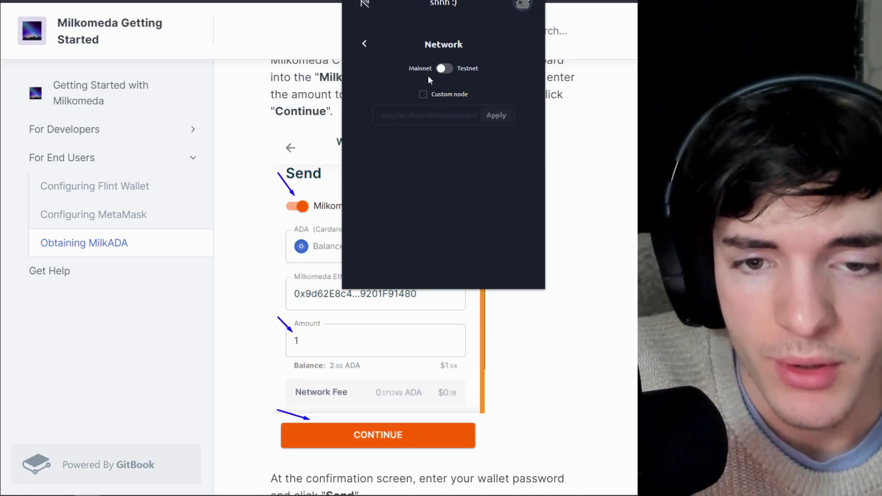
pyautogui.click(365, 46)
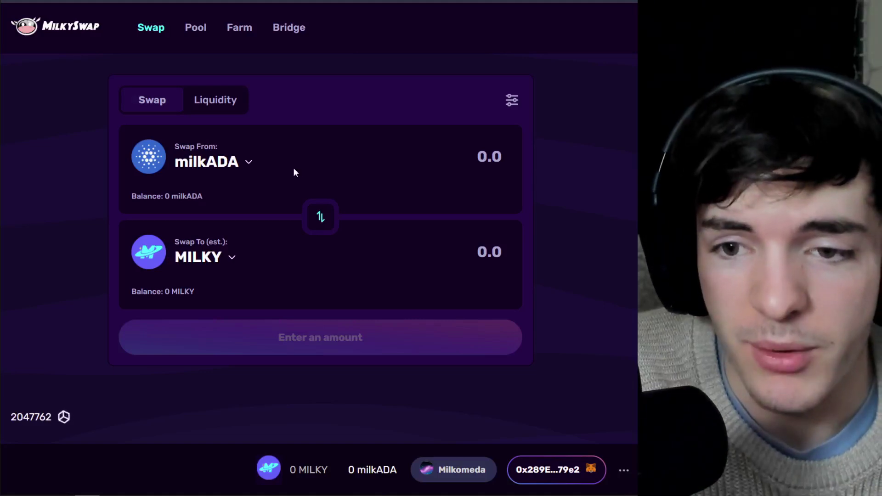
# Open MilkySwap's farms and examine the TVL, MILKY rewards and APR of the listed liquidity pools.
pyautogui.click(238, 27)
pyautogui.scroll(-12, 354, 144)
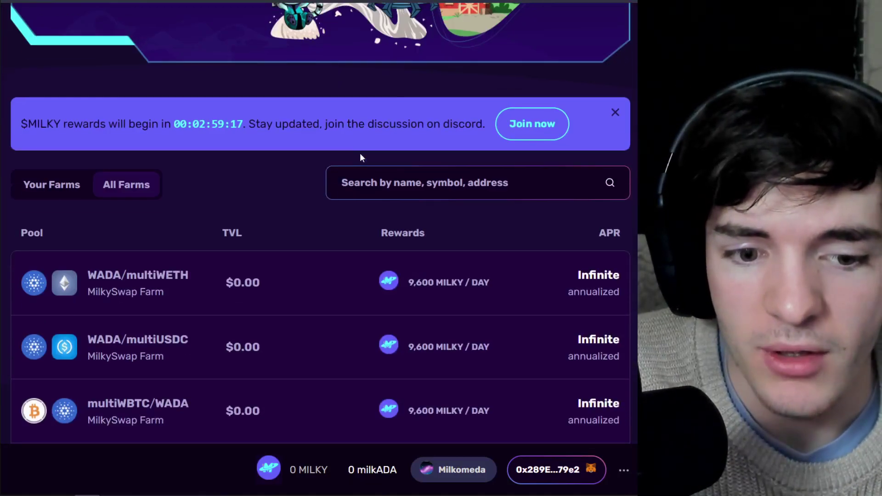
pyautogui.scroll(-1, 575, 252)
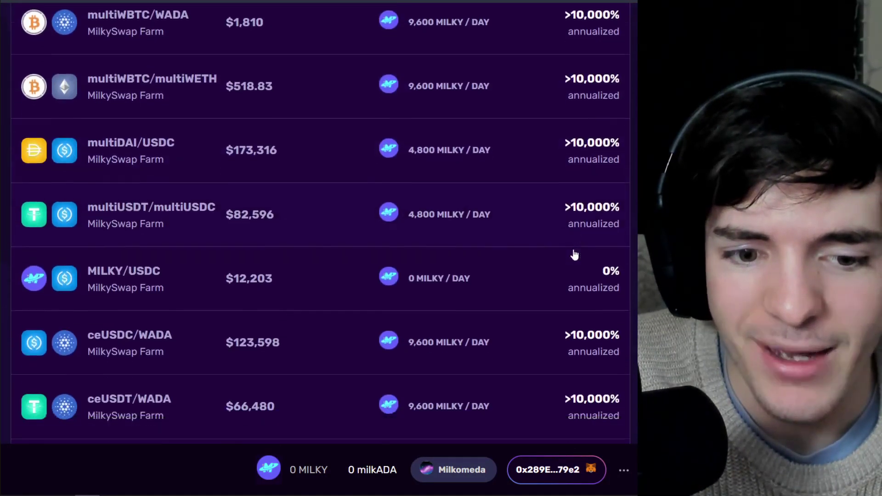
pyautogui.scroll(2, 222, 250)
pyautogui.scroll(4, 206, 262)
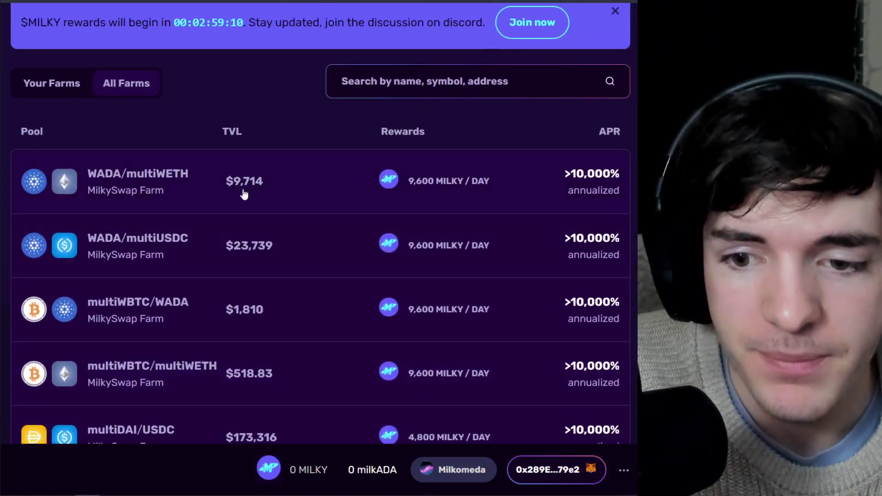
pyautogui.scroll(-3, 233, 252)
pyautogui.scroll(-2, 223, 242)
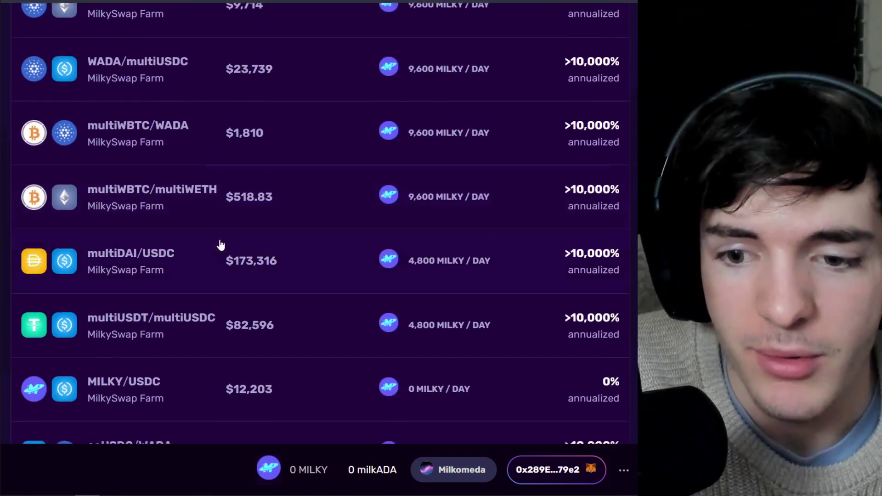
pyautogui.scroll(-7, 242, 189)
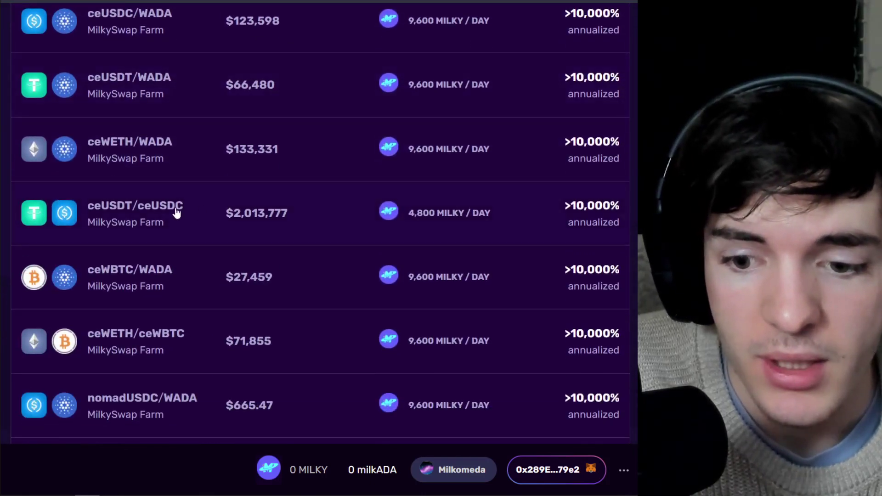
pyautogui.scroll(-2, 184, 232)
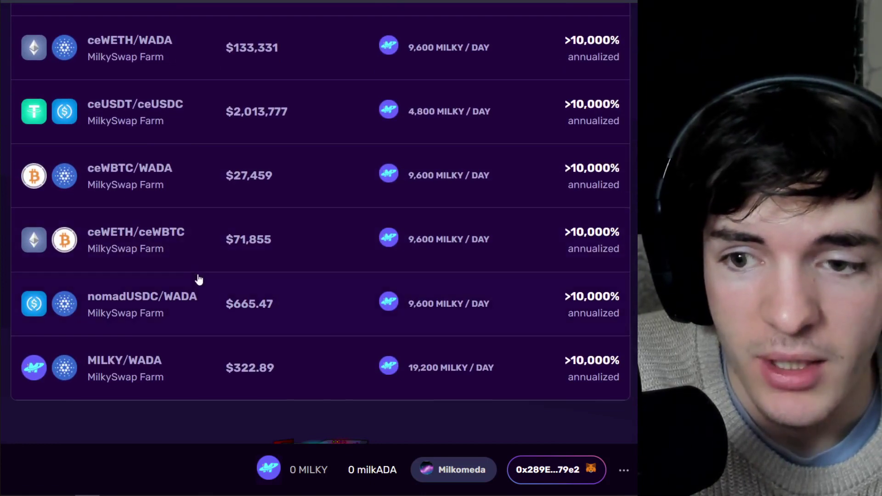
pyautogui.scroll(2, 448, 280)
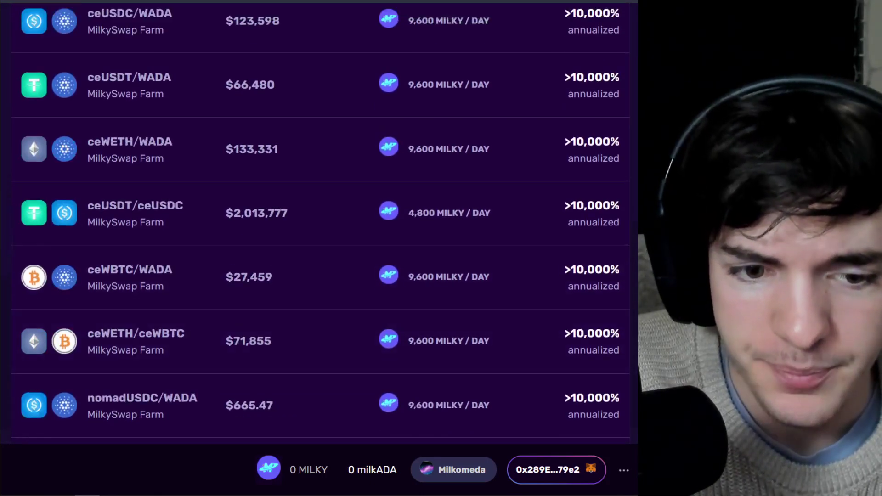
pyautogui.scroll(-3, 321, 225)
pyautogui.scroll(9, 320, 225)
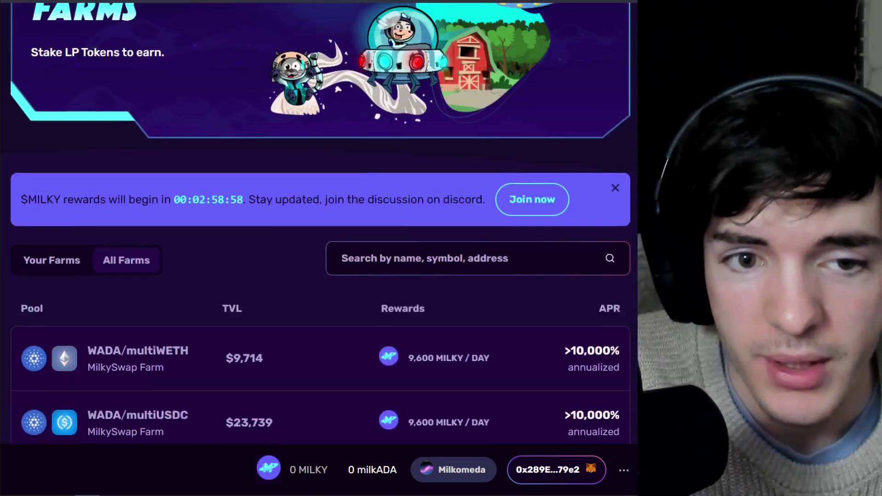
pyautogui.scroll(3, 455, 170)
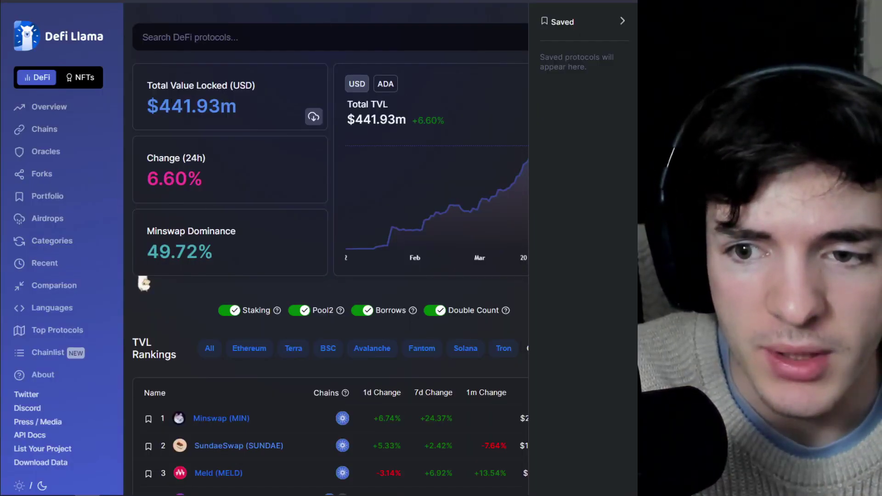
# Review the total value locked and the TVL rankings of the Cardano protocols on DefiLlama.
pyautogui.moveTo(161, 105); pyautogui.dragTo(237, 107)
pyautogui.scroll(-3, 241, 102)
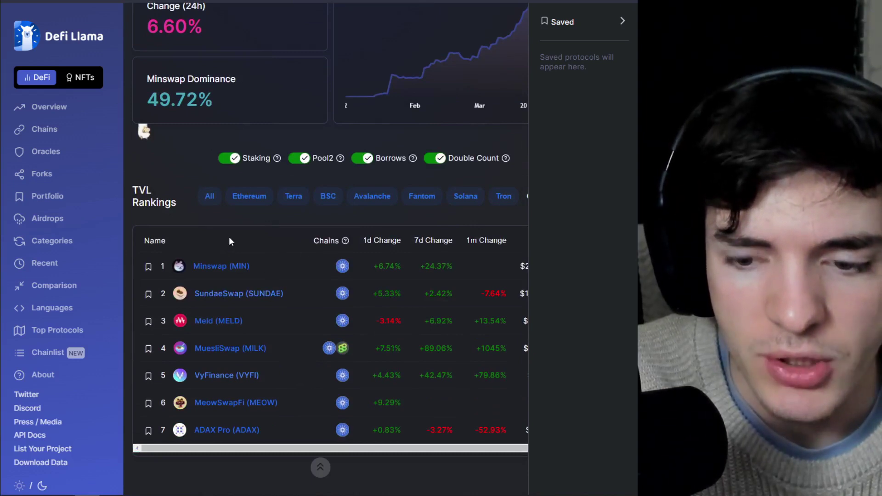
pyautogui.scroll(3, 226, 234)
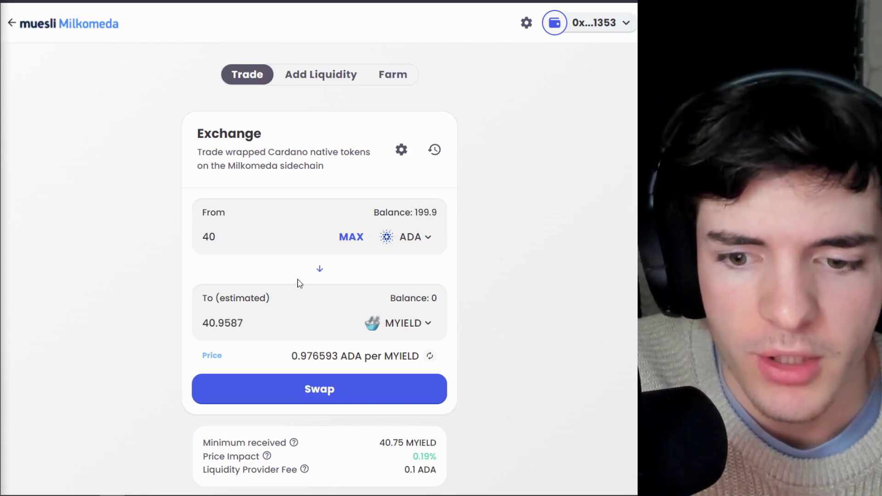
# Submit the swap of 40 ADA for MYIELD on MuesliSwap Milkomeda, accepting the updated price.
pyautogui.click(328, 392)
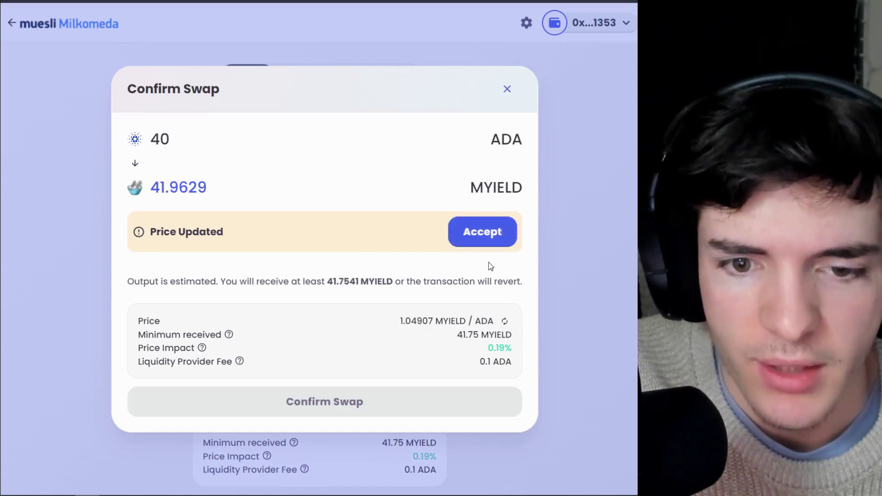
pyautogui.click(483, 233)
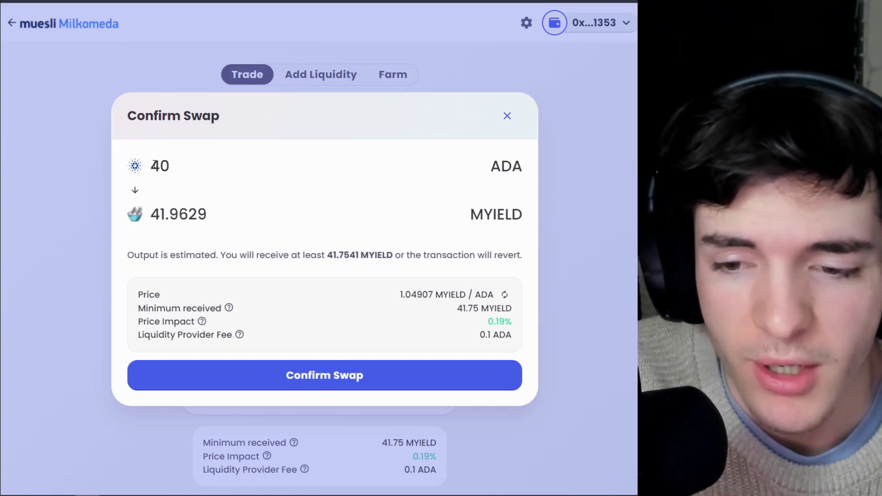
pyautogui.click(288, 375)
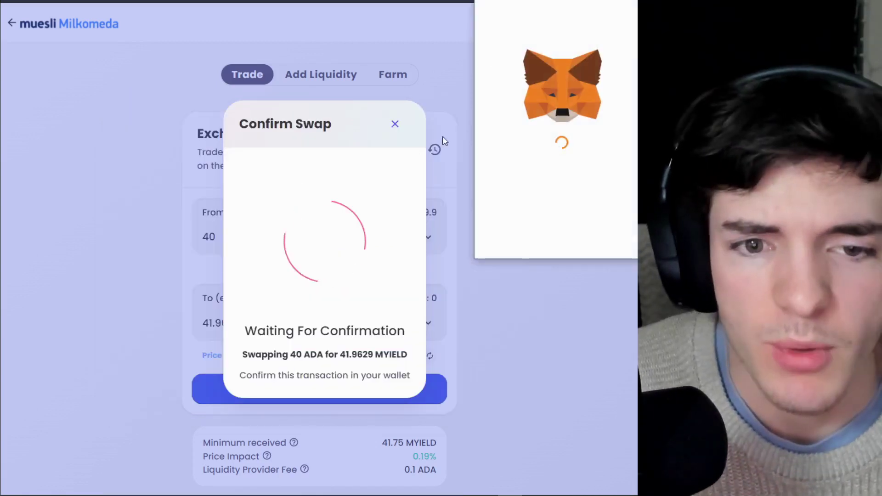
# Review the swap amount and estimated gas fee in the MetaMask request and approve the 40 ADA transaction.
pyautogui.moveTo(465, 42); pyautogui.dragTo(480, 104)
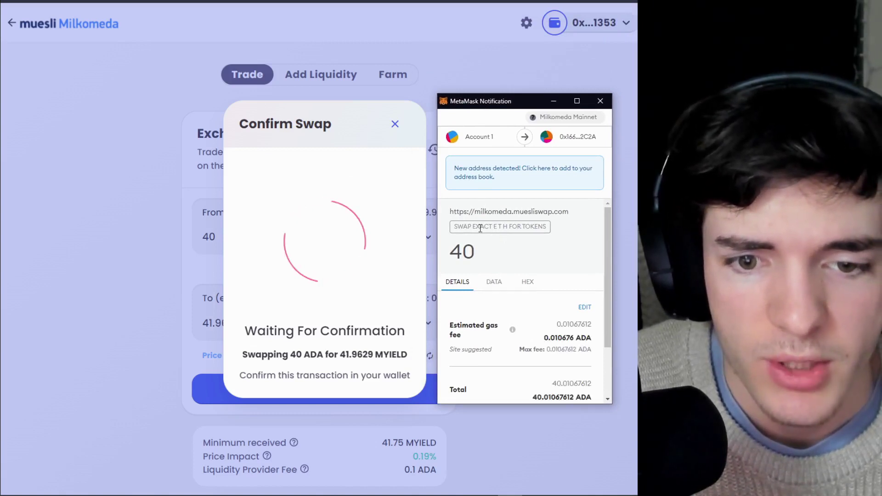
pyautogui.scroll(-2, 478, 225)
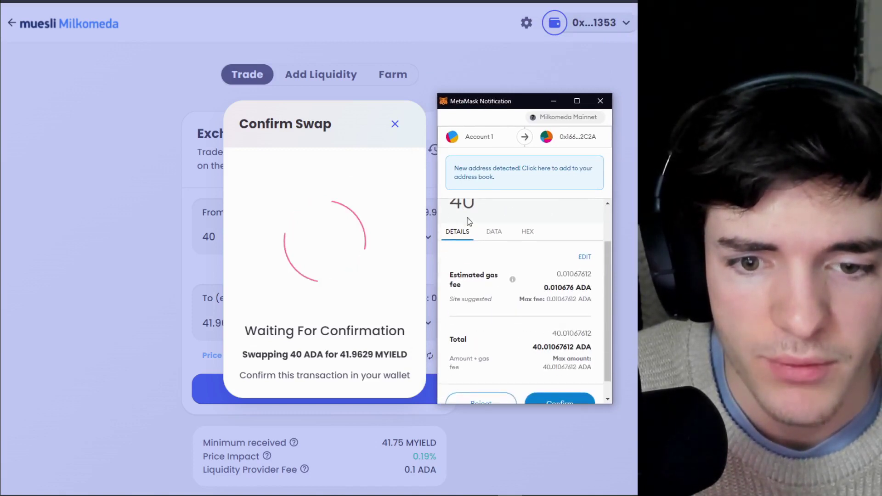
pyautogui.scroll(2, 468, 222)
pyautogui.moveTo(475, 252); pyautogui.dragTo(459, 251)
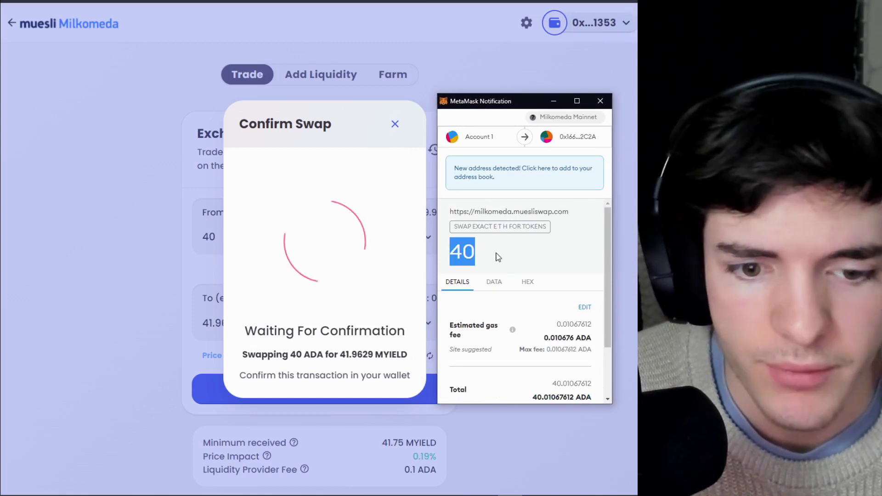
pyautogui.scroll(-1, 497, 256)
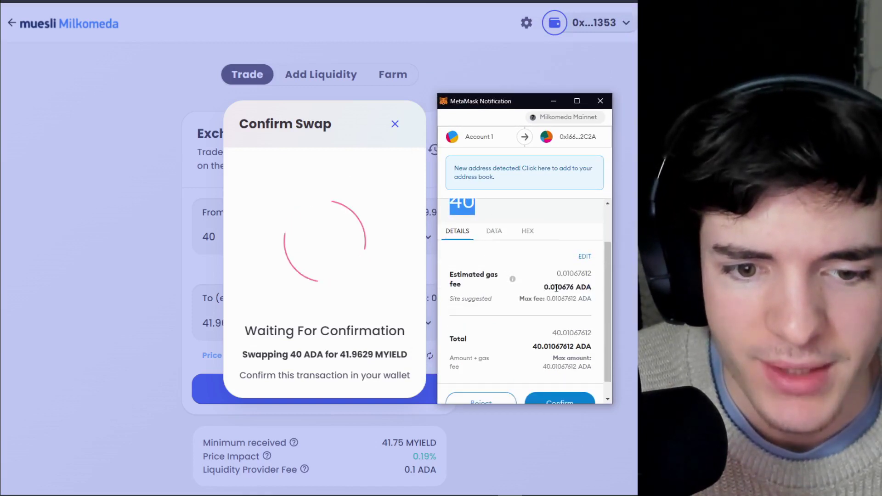
pyautogui.moveTo(543, 288); pyautogui.dragTo(558, 286)
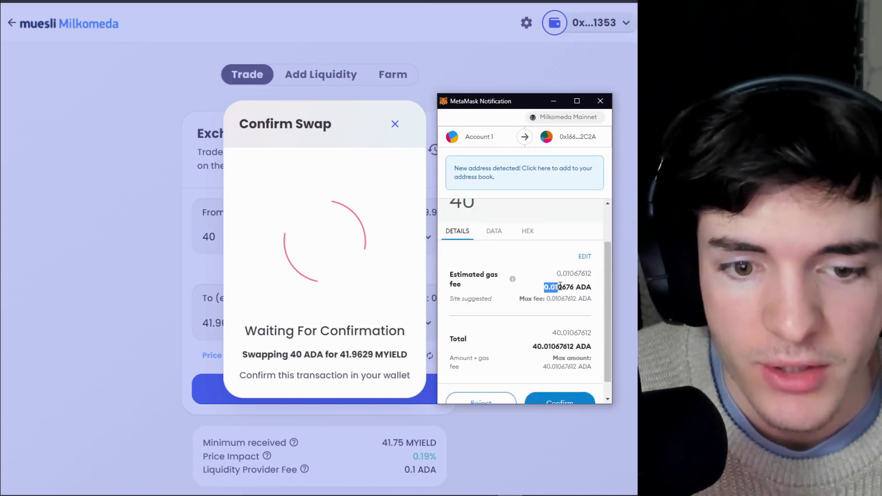
pyautogui.click(565, 287)
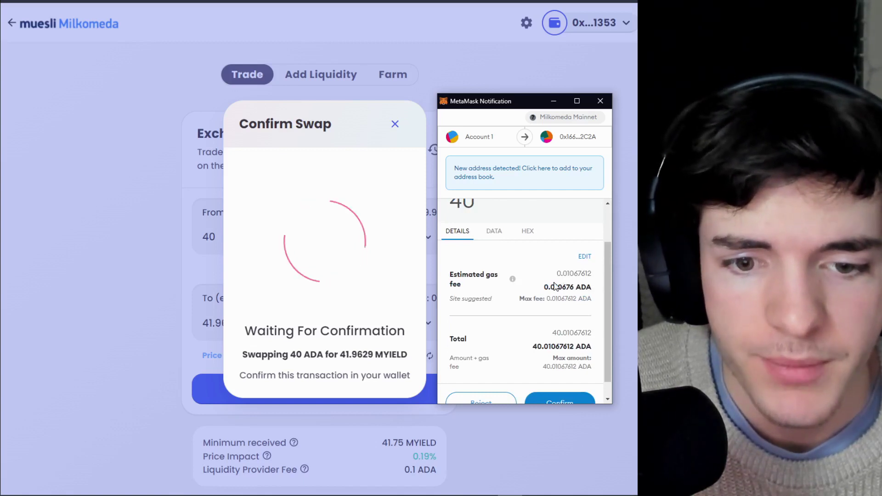
pyautogui.scroll(-1, 548, 289)
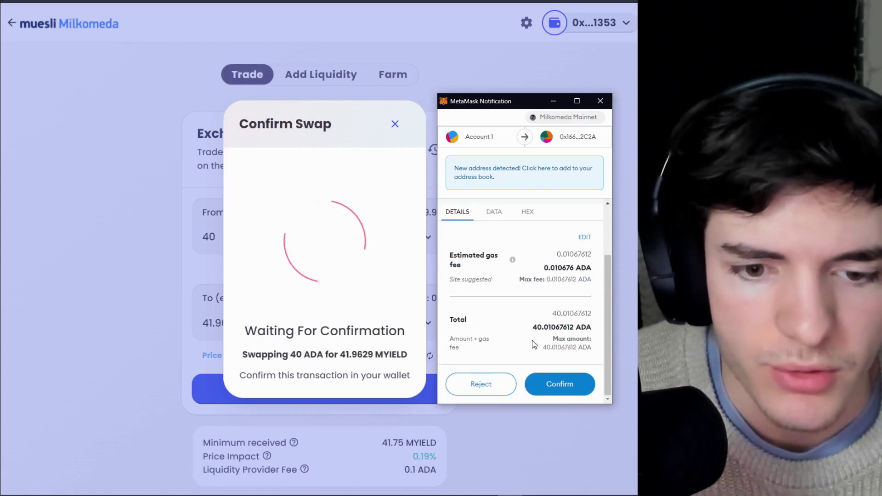
pyautogui.click(570, 387)
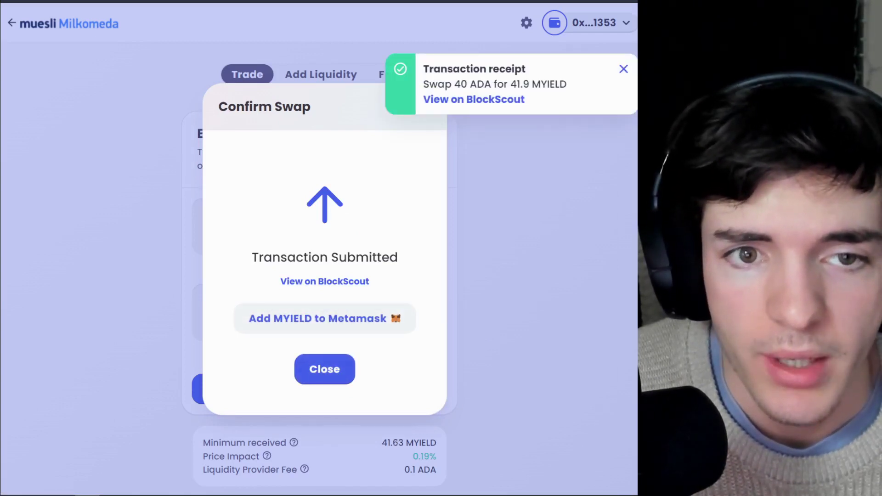
# Add the MYIELD token to MetaMask from the submitted swap and approve the suggested token import.
pyautogui.click(291, 319)
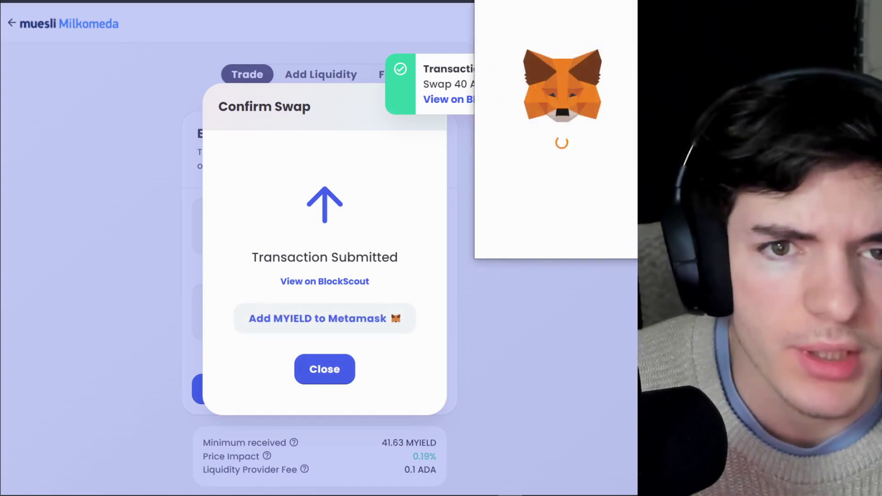
pyautogui.moveTo(483, 41); pyautogui.dragTo(489, 109)
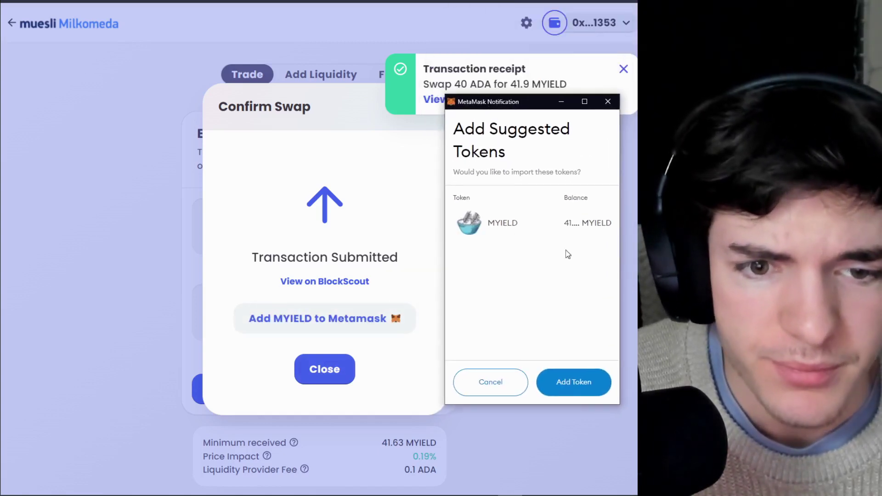
pyautogui.click(573, 384)
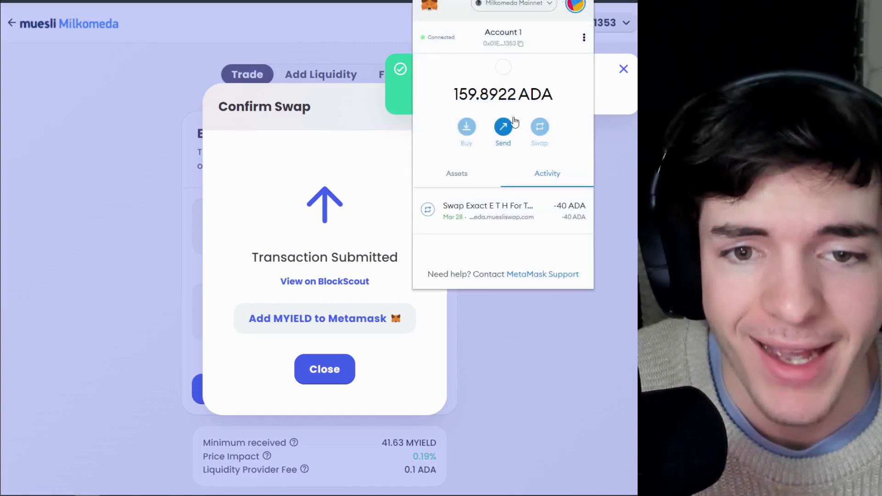
# Check the ADA and MYIELD balances among the MetaMask account's assets, and close the wallet and swap confirmation.
pyautogui.click(467, 179)
pyautogui.scroll(-2, 478, 202)
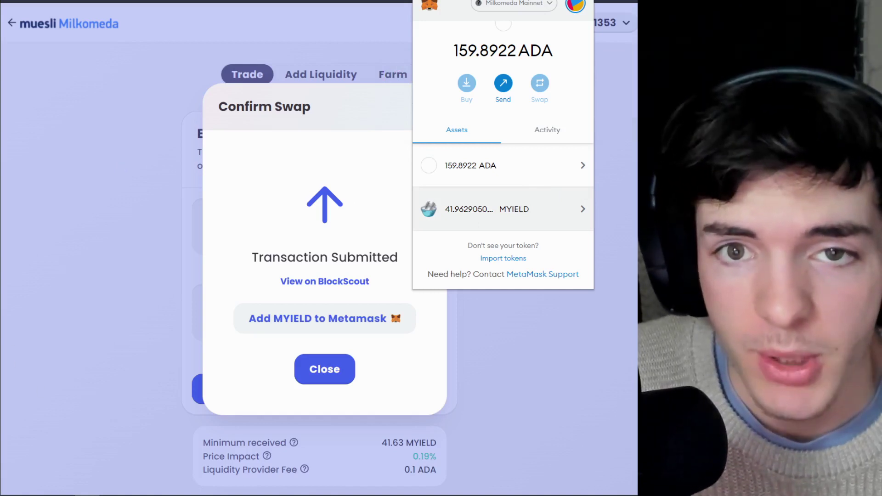
pyautogui.press('Escape')
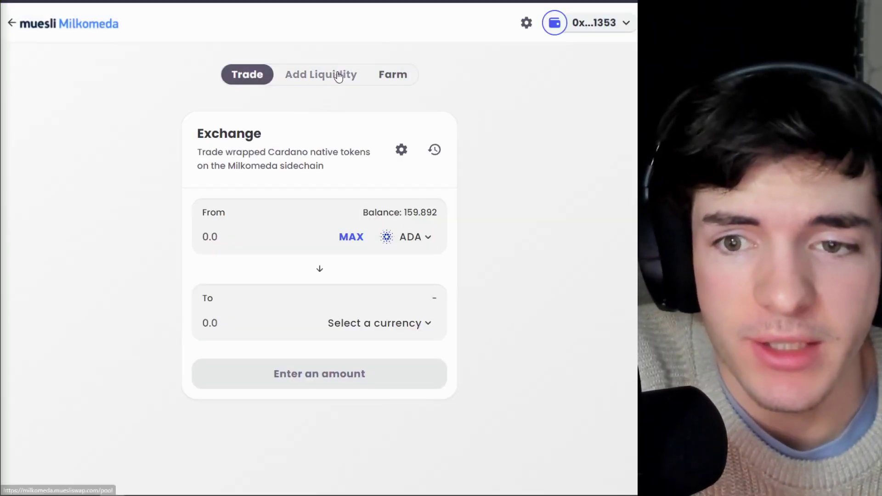
# Set up a liquidity deposit pairing ADA with MYIELD, using the maximum available MYIELD balance.
pyautogui.click(338, 76)
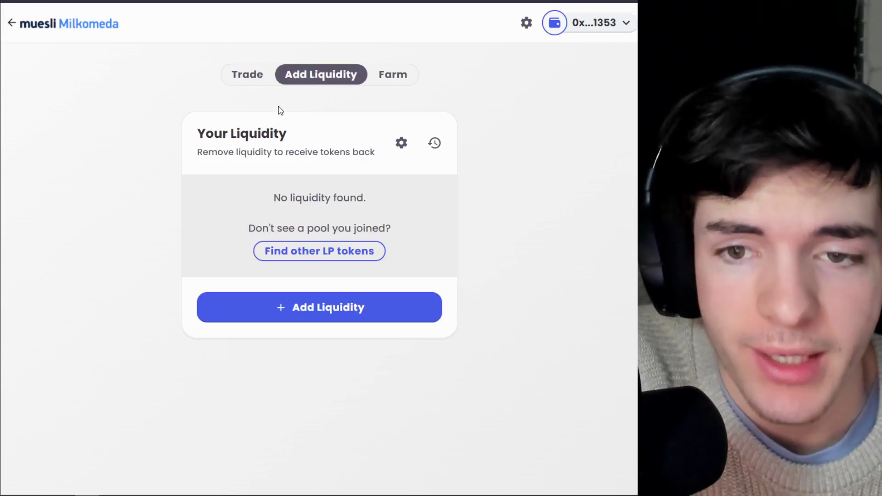
pyautogui.click(332, 312)
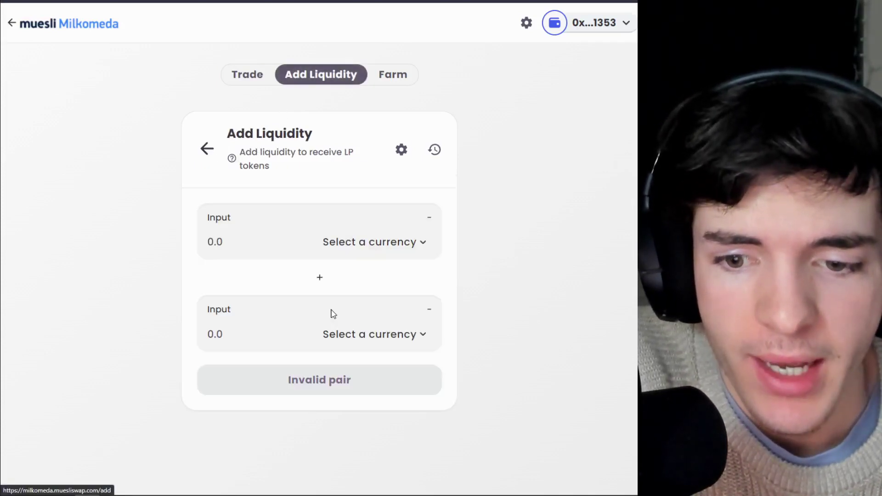
pyautogui.click(353, 243)
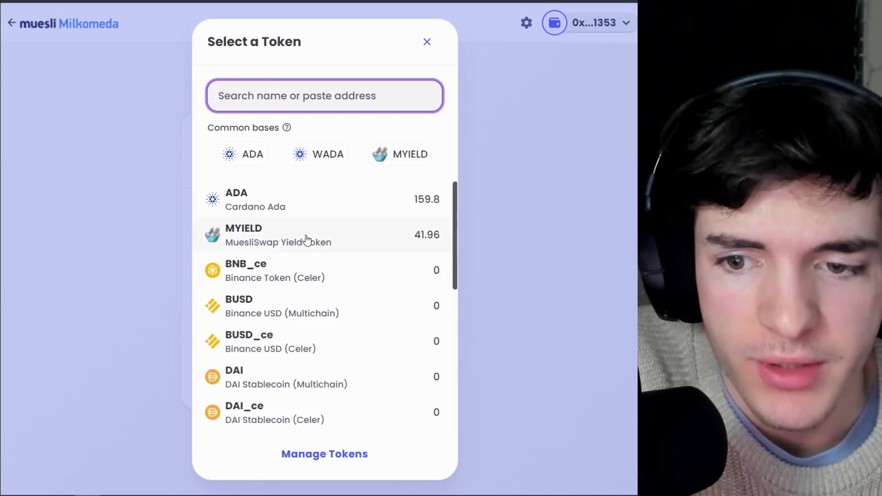
pyautogui.click(291, 206)
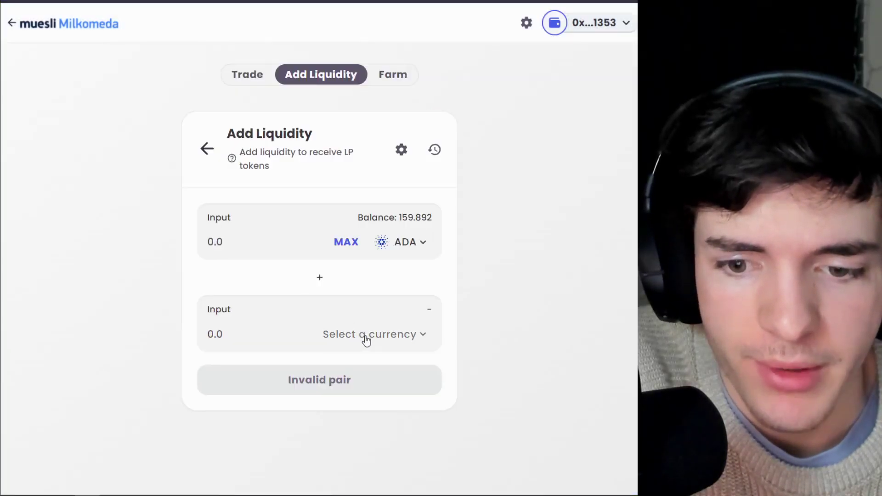
pyautogui.click(363, 339)
pyautogui.click(276, 236)
pyautogui.scroll(-2, 309, 290)
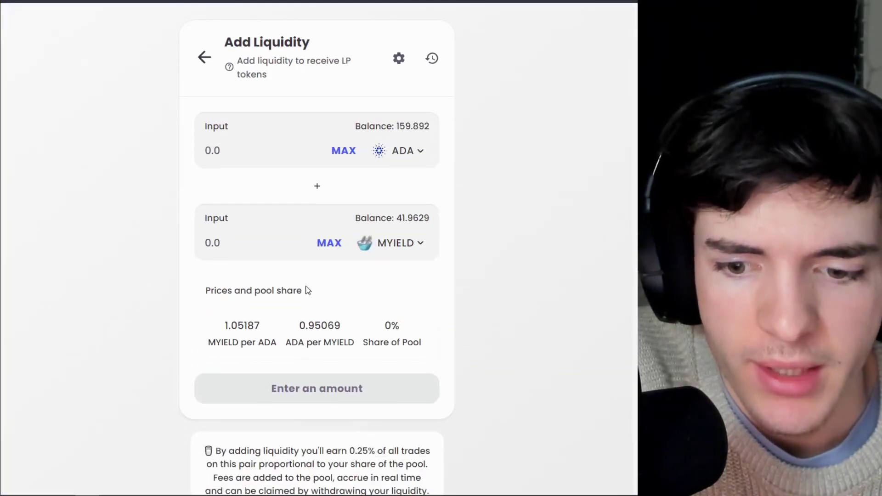
pyautogui.scroll(2, 316, 294)
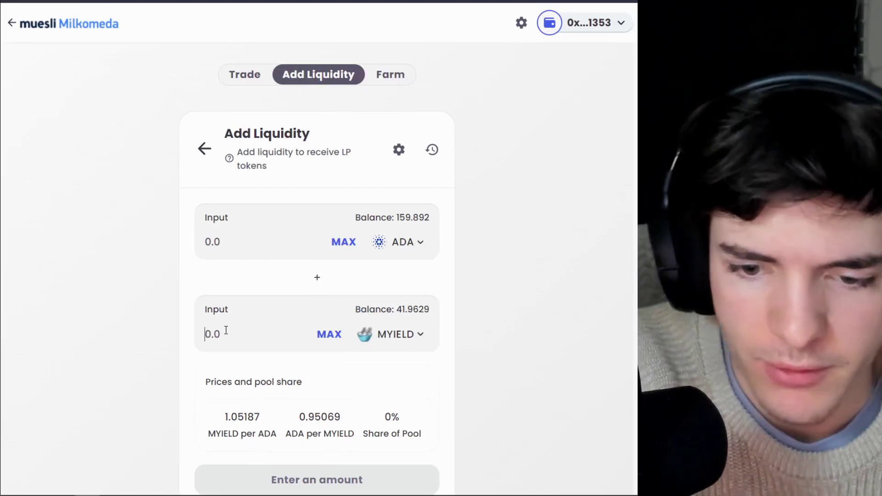
pyautogui.click(329, 335)
# Enable MYIELD for the liquidity deposit, review the access permission and transaction fee in MetaMask, approve it and dismiss the receipt.
pyautogui.scroll(-2, 296, 294)
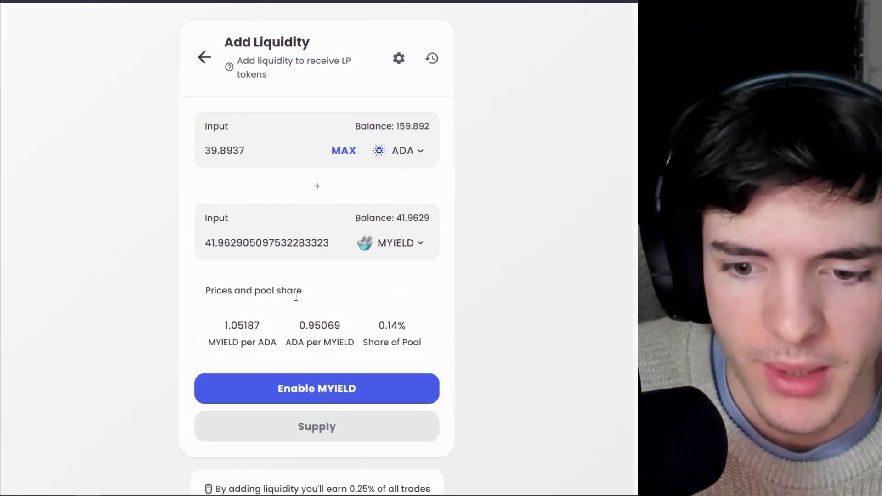
pyautogui.click(348, 377)
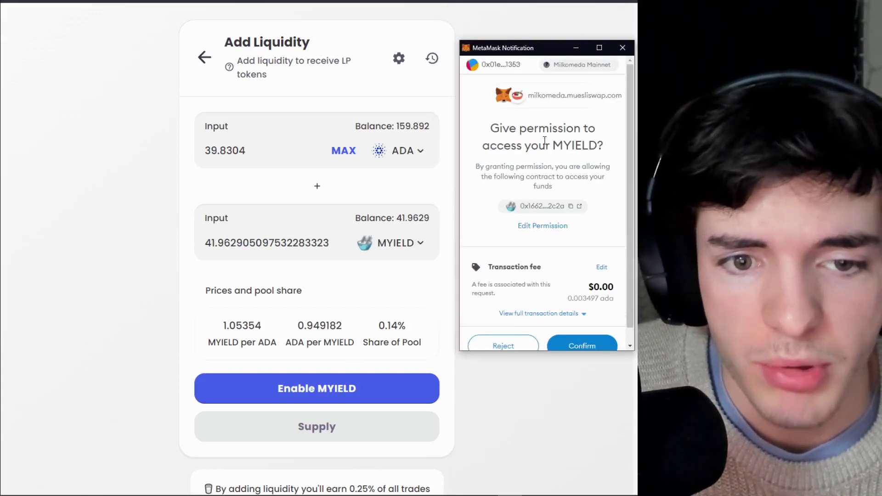
pyautogui.moveTo(597, 146); pyautogui.dragTo(555, 146)
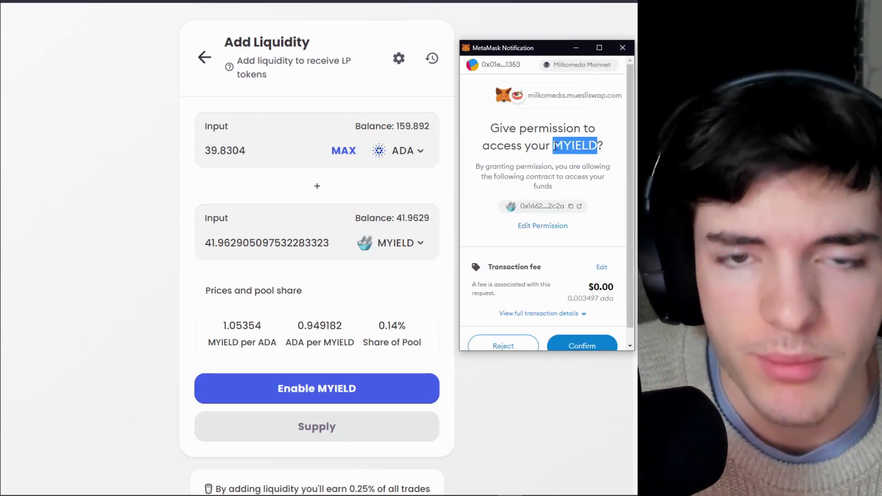
pyautogui.click(556, 146)
pyautogui.scroll(-1, 514, 156)
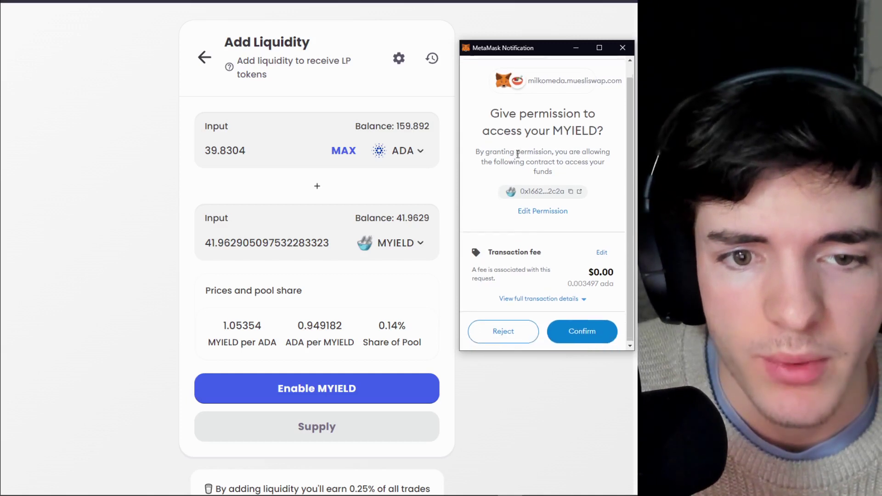
pyautogui.scroll(1, 523, 133)
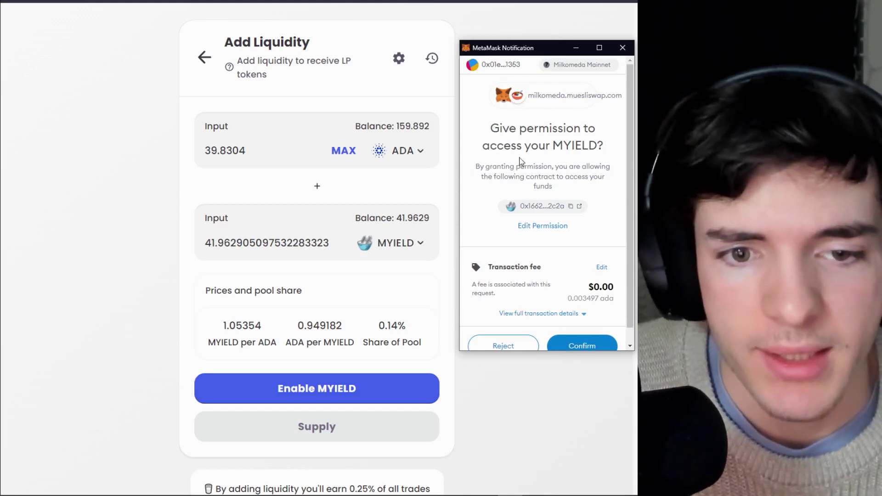
pyautogui.scroll(-1, 558, 173)
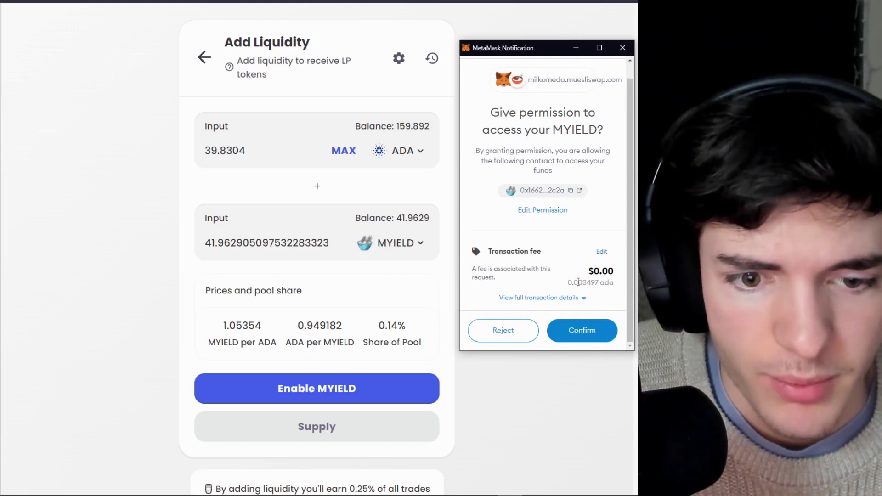
pyautogui.moveTo(578, 282); pyautogui.dragTo(598, 282)
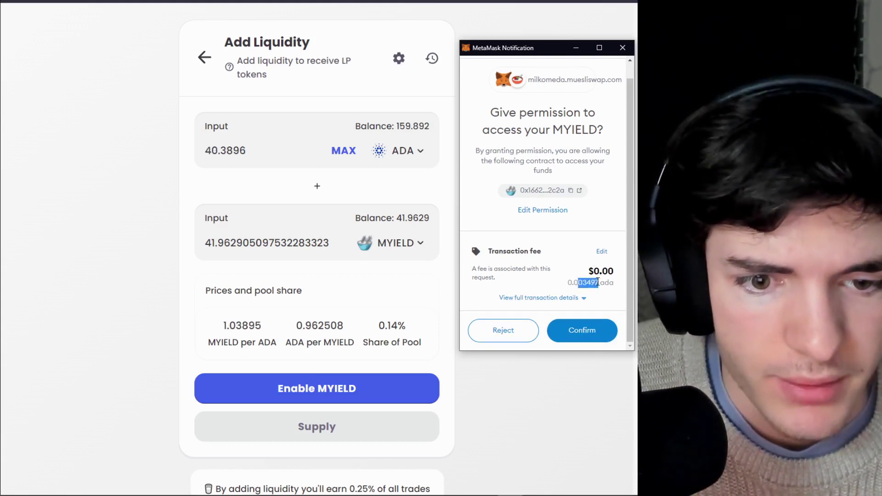
pyautogui.click(582, 331)
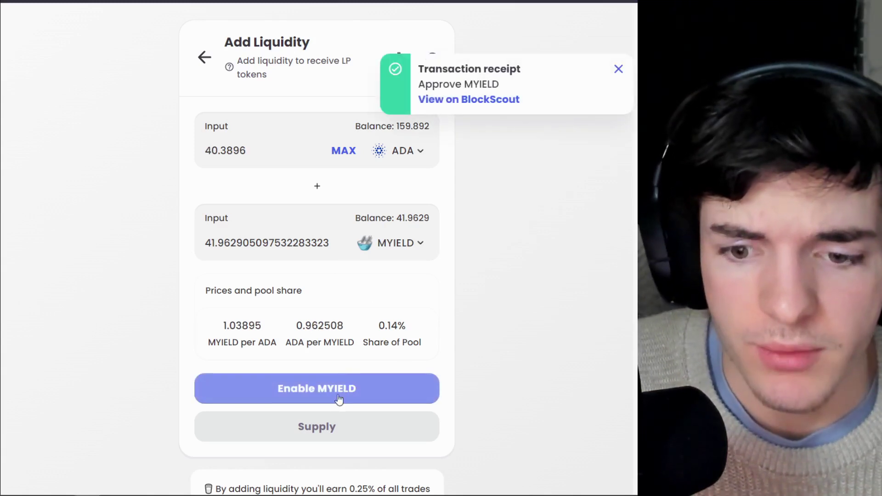
pyautogui.click(618, 69)
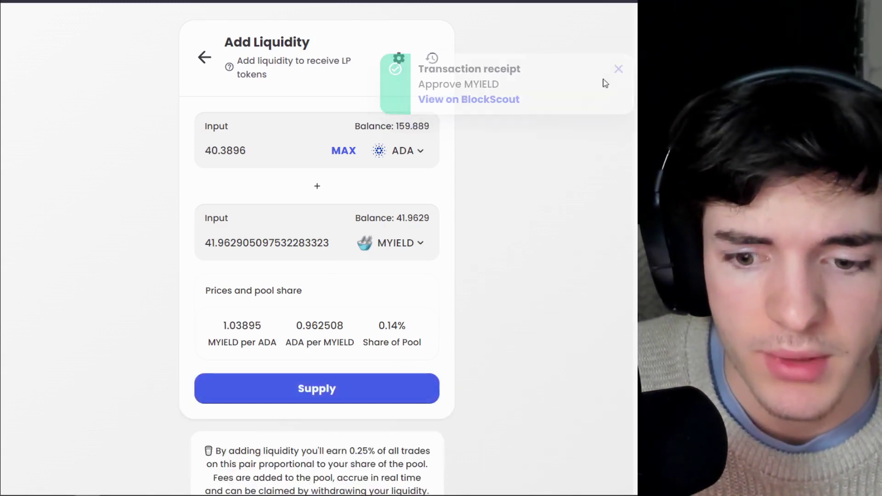
# Supply 40.3896 ADA and 41.9629 MYIELD to the pool, approve the transaction in MetaMask and close the submission dialog.
pyautogui.click(301, 392)
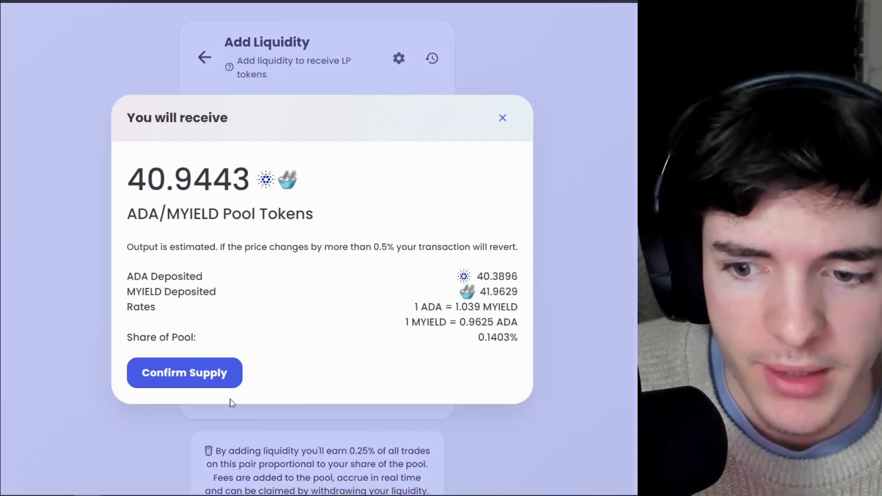
pyautogui.click(192, 370)
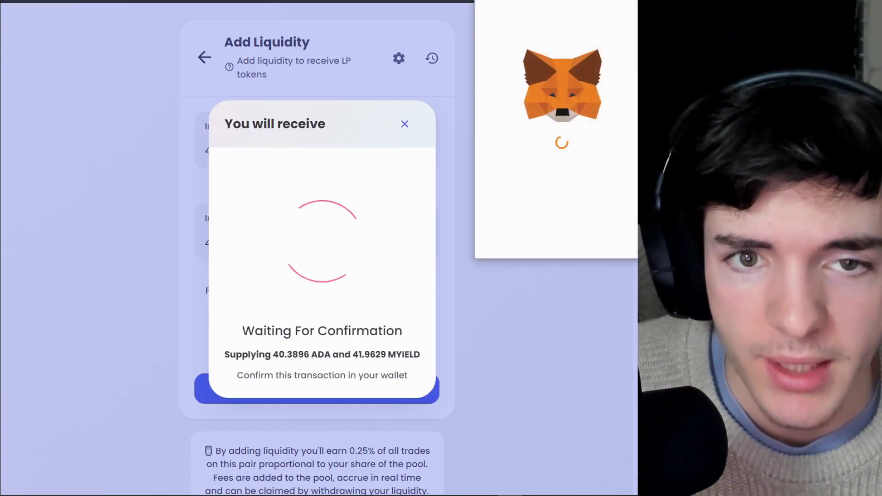
pyautogui.moveTo(511, 2); pyautogui.dragTo(506, 81)
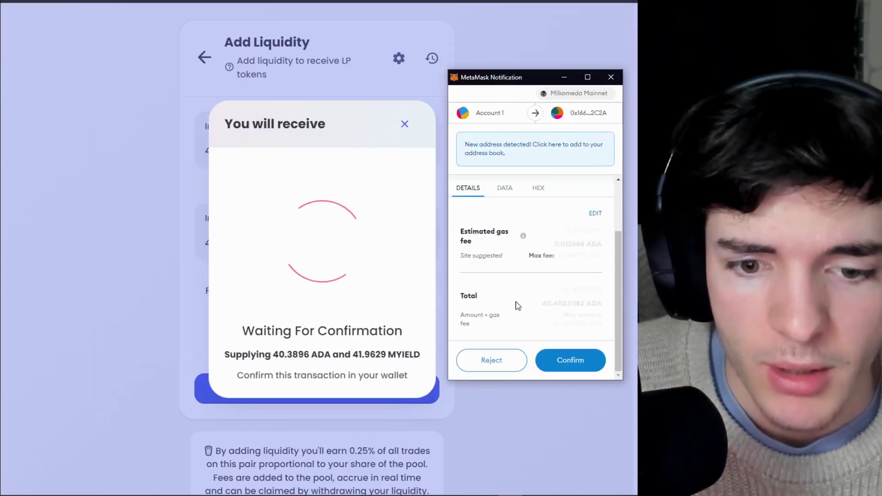
pyautogui.scroll(-3, 527, 240)
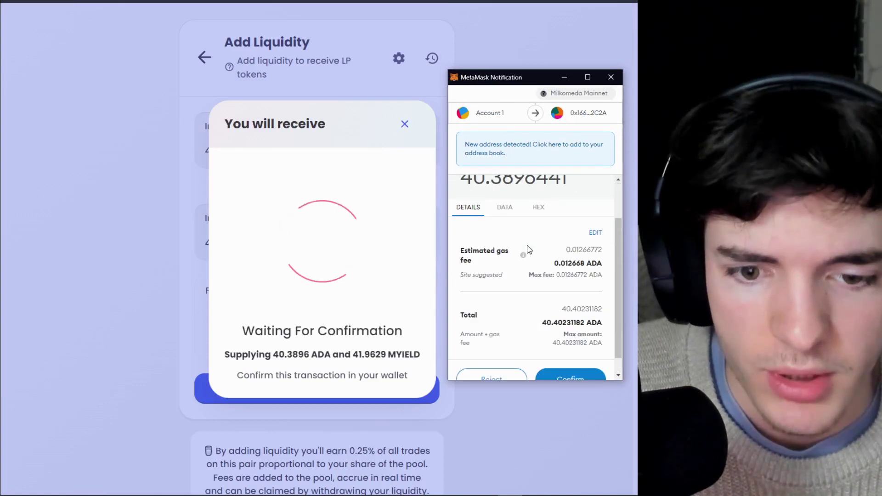
pyautogui.click(584, 361)
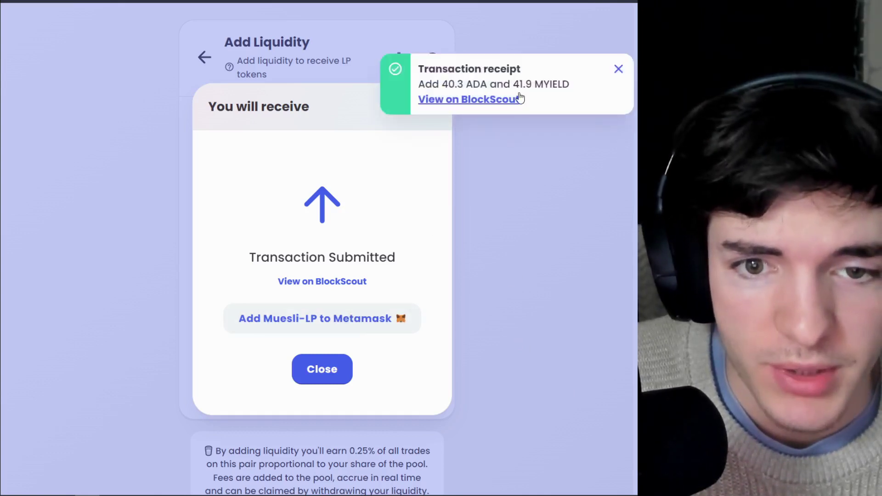
pyautogui.click(341, 368)
# Check the MYIELD-ADA LP tokens held in the wallet and the resulting position under Your Liquidity.
pyautogui.scroll(-2, 442, 282)
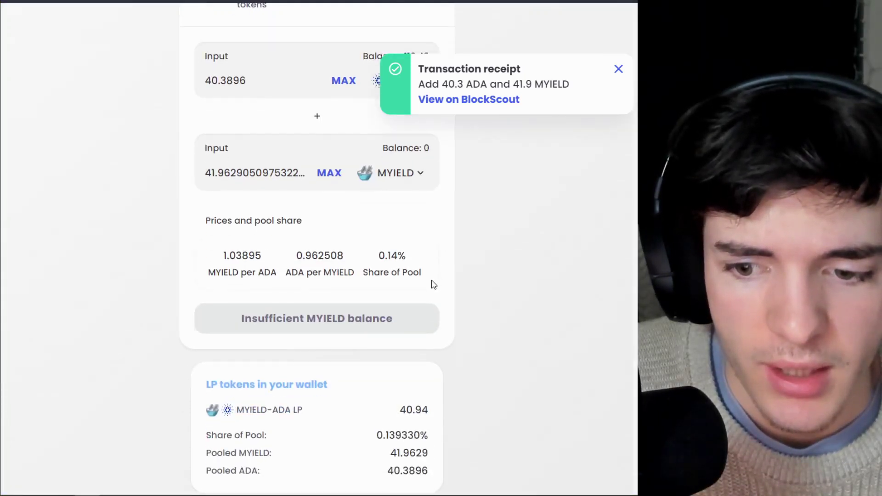
pyautogui.scroll(3, 429, 289)
pyautogui.click(250, 79)
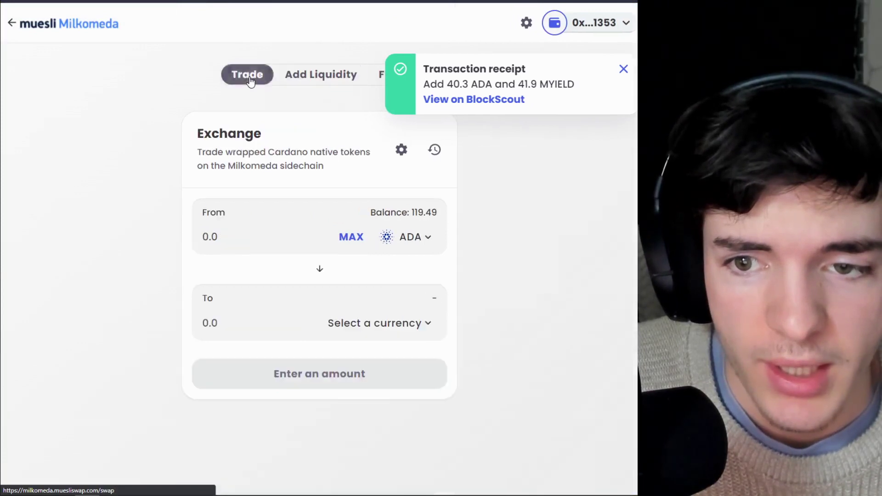
pyautogui.click(324, 77)
pyautogui.click(281, 228)
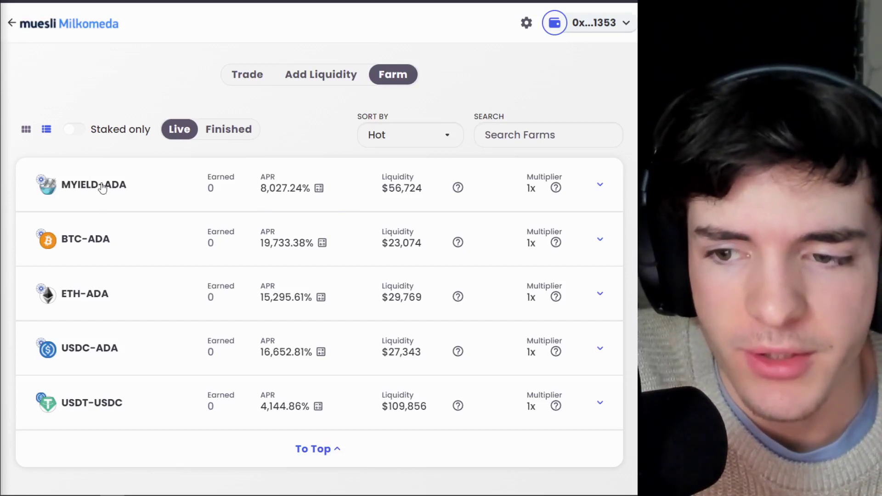
# Enable the MYIELD-ADA farm and approve its access to the Muesli-LP tokens in MetaMask.
pyautogui.click(162, 194)
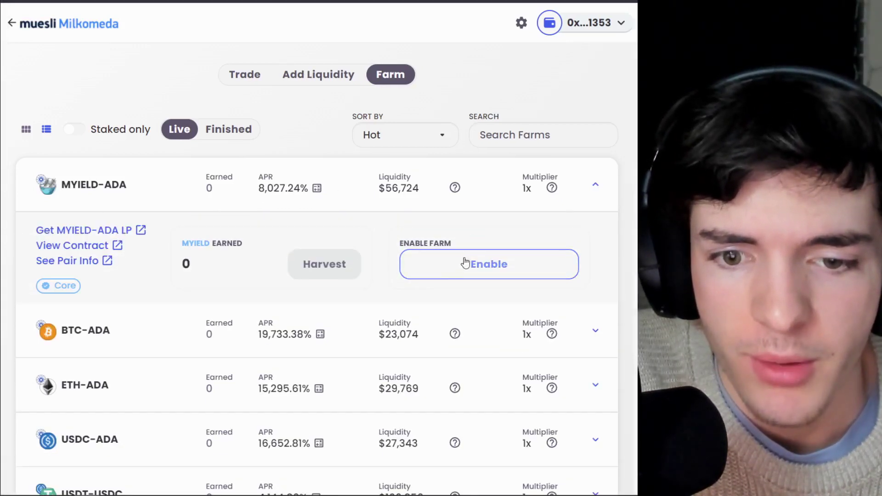
pyautogui.click(495, 276)
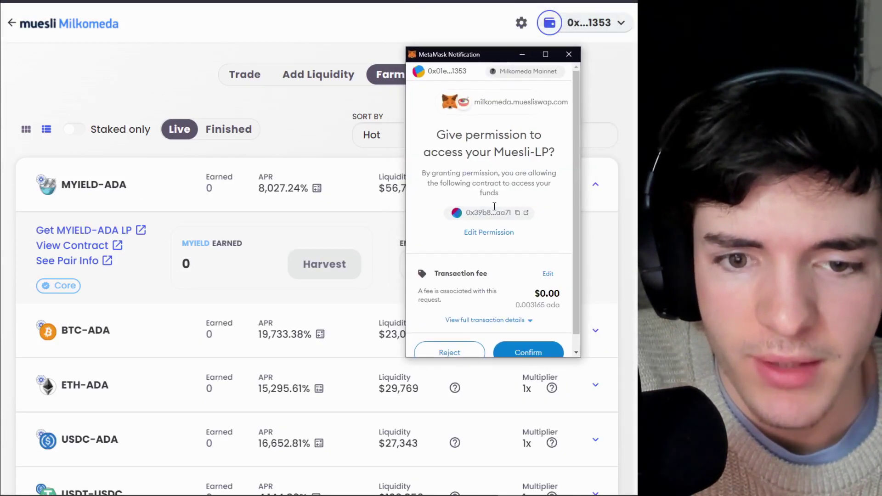
pyautogui.scroll(-1, 490, 184)
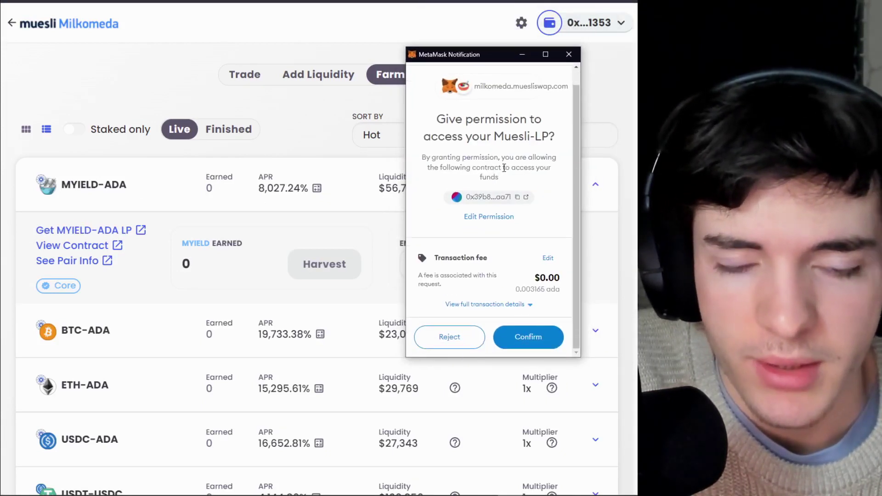
pyautogui.click(539, 337)
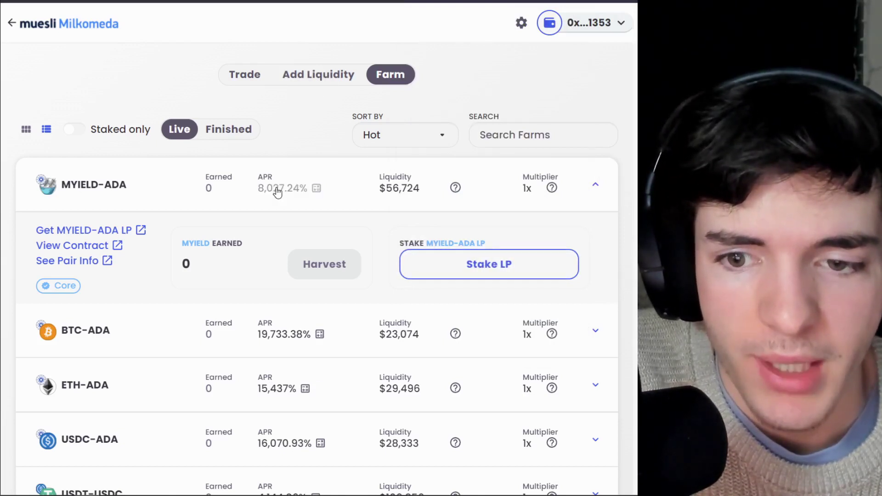
# Stake the maximum MYIELD-ADA LP balance in the farm and approve the deposit in MetaMask.
pyautogui.click(474, 267)
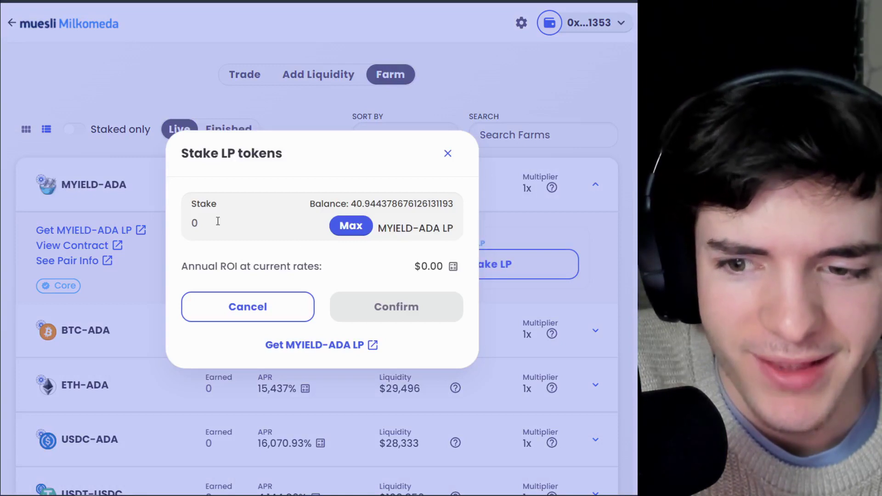
pyautogui.click(332, 227)
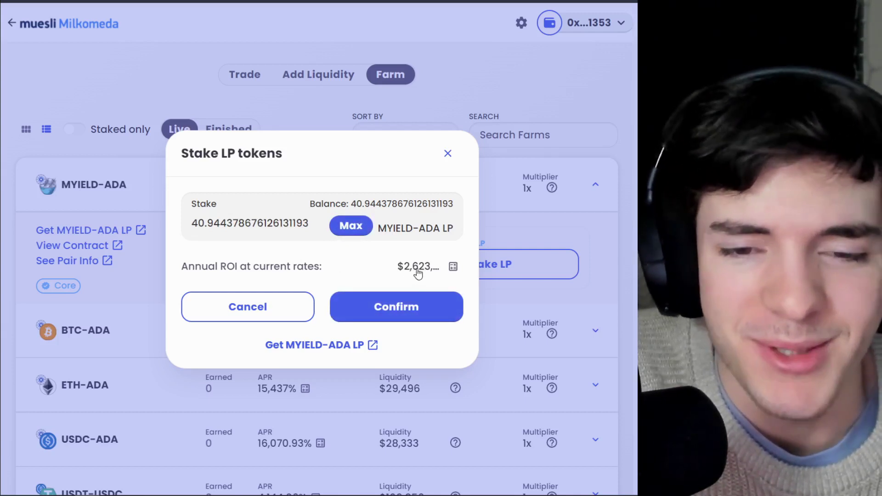
pyautogui.click(413, 309)
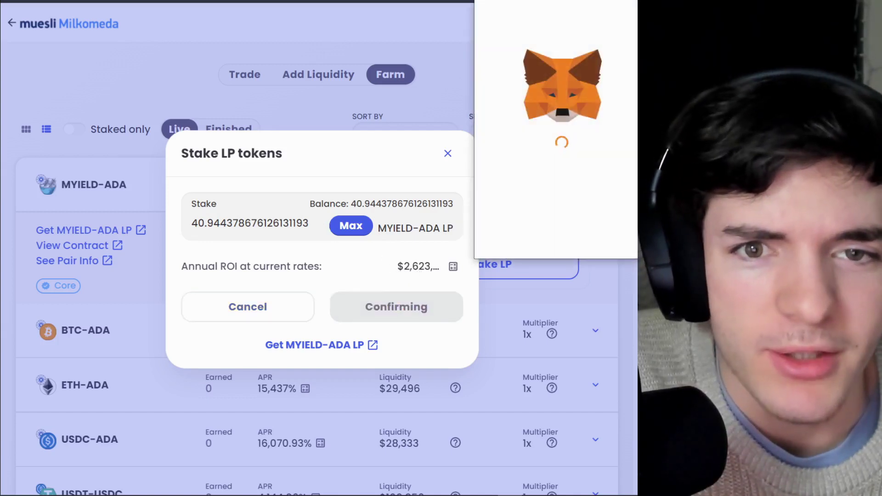
pyautogui.scroll(-1, 511, 193)
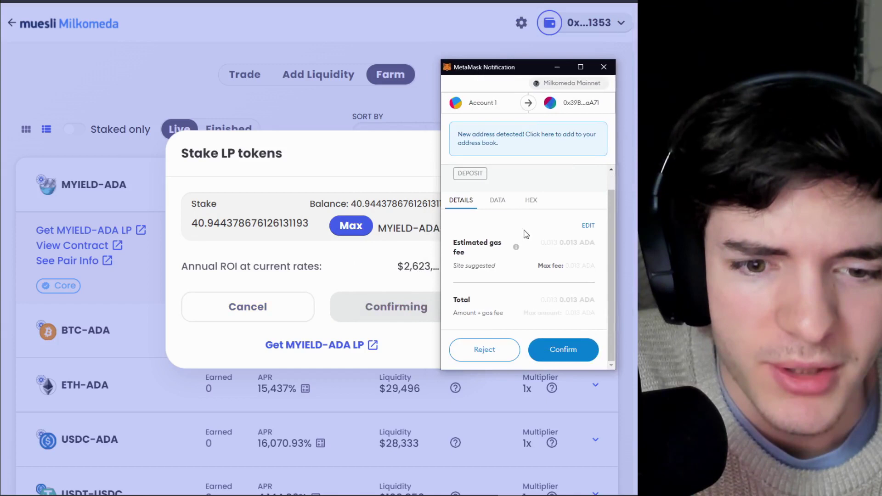
pyautogui.click(583, 353)
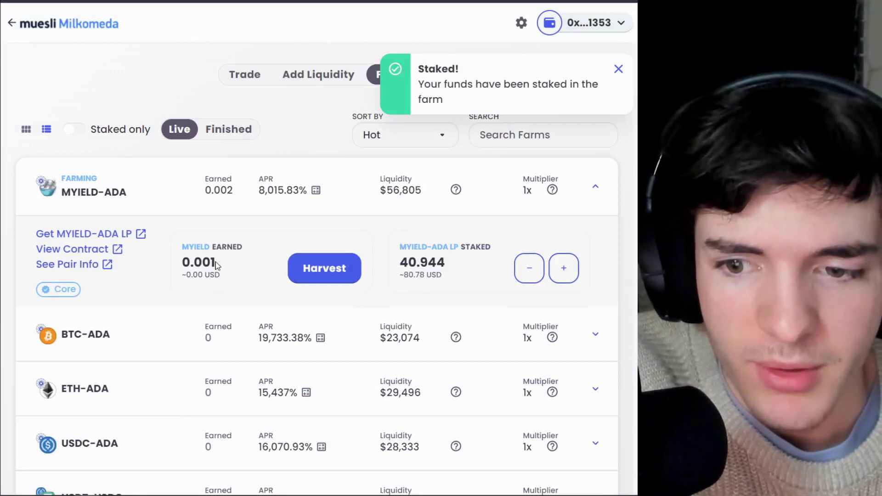
# Check the MYIELD earned in the MYIELD-ADA farm and the remaining ADA balance in the MetaMask wallet.
pyautogui.moveTo(216, 265); pyautogui.dragTo(182, 265)
pyautogui.click(241, 268)
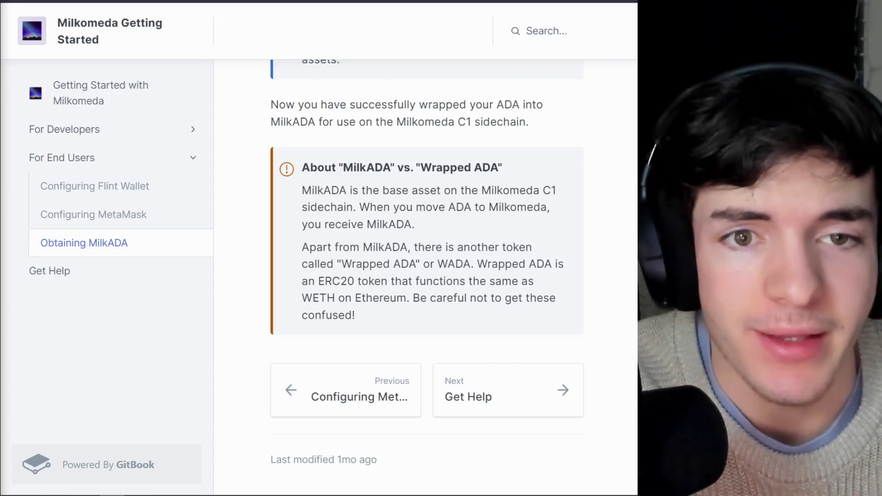
pyautogui.hotkey('alt', 'shift', 'm')
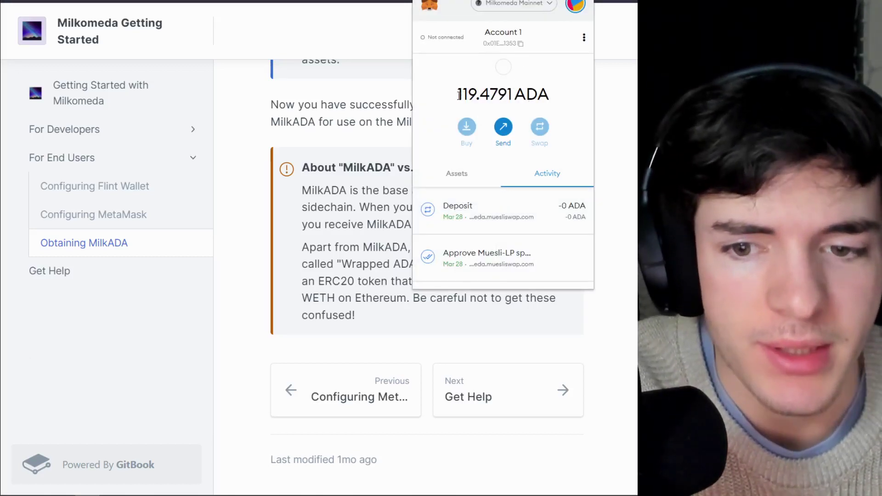
pyautogui.click(345, 244)
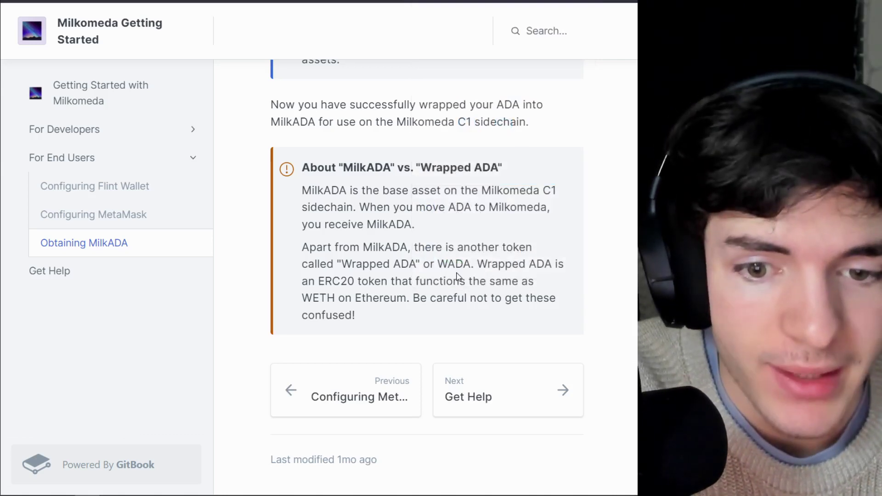
# Read the documentation note on MilkADA versus Wrapped ADA (WADA) and check the ADA balance in the MetaMask wallet.
pyautogui.moveTo(437, 263); pyautogui.dragTo(452, 263)
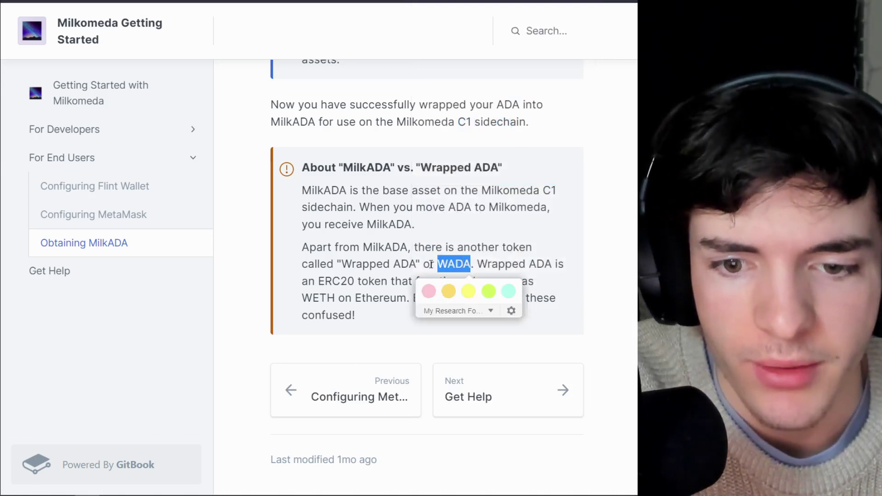
pyautogui.click(431, 263)
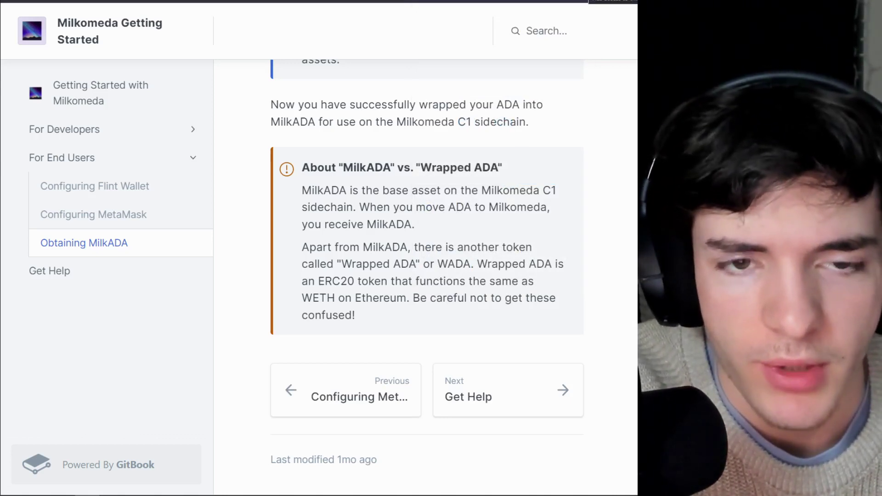
pyautogui.hotkey('alt', 'shift', 'm')
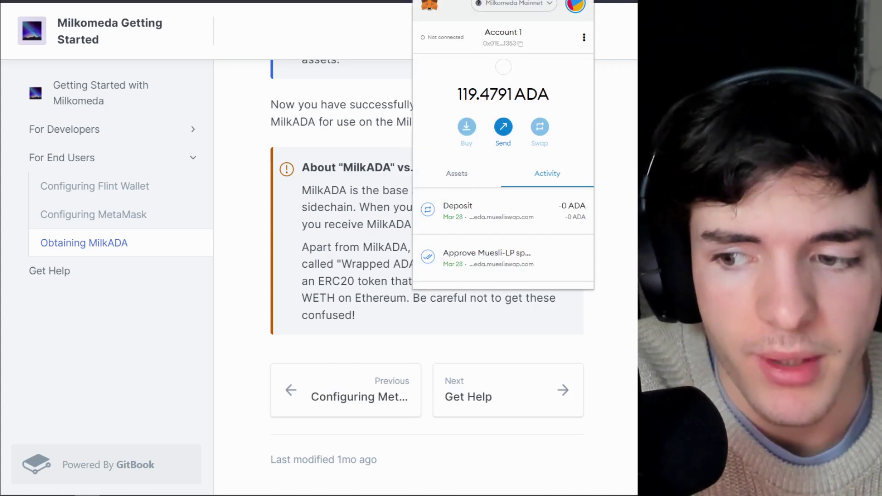
# Switch to MilkySwap and connect MetaMask's Account 1 to its swap page.
pyautogui.hotkey('ctrl', 'Tab')
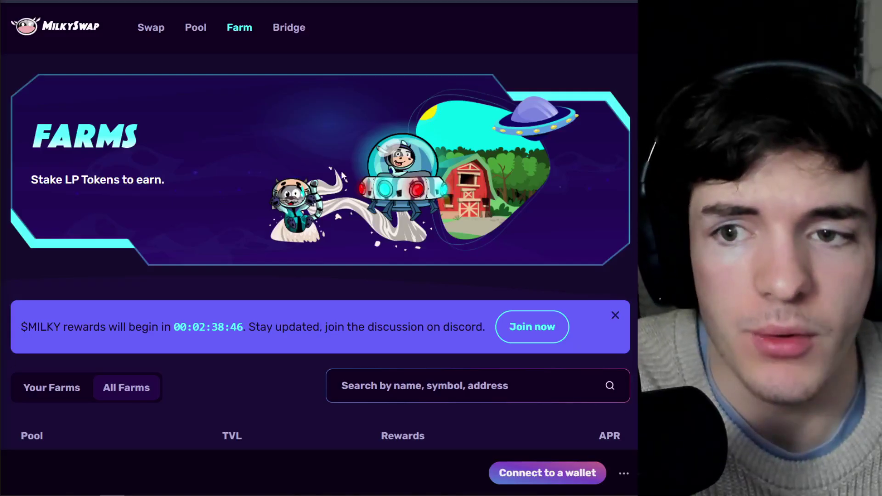
pyautogui.click(153, 31)
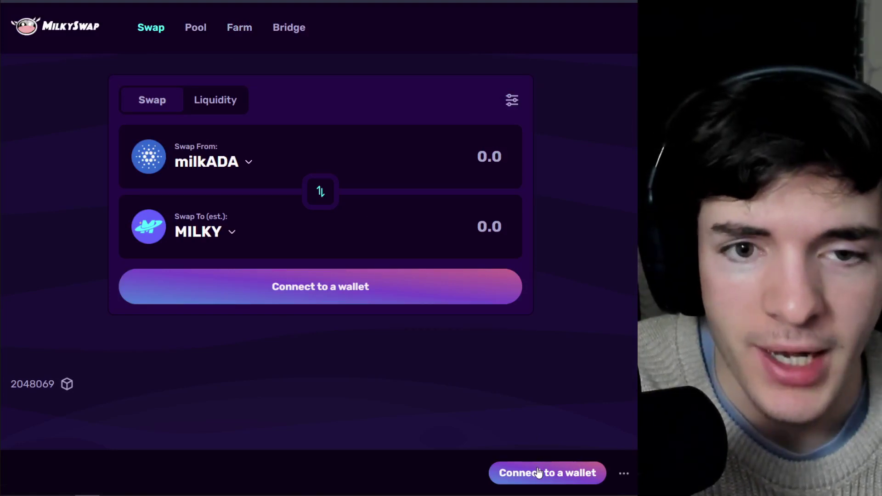
pyautogui.click(538, 473)
pyautogui.click(290, 249)
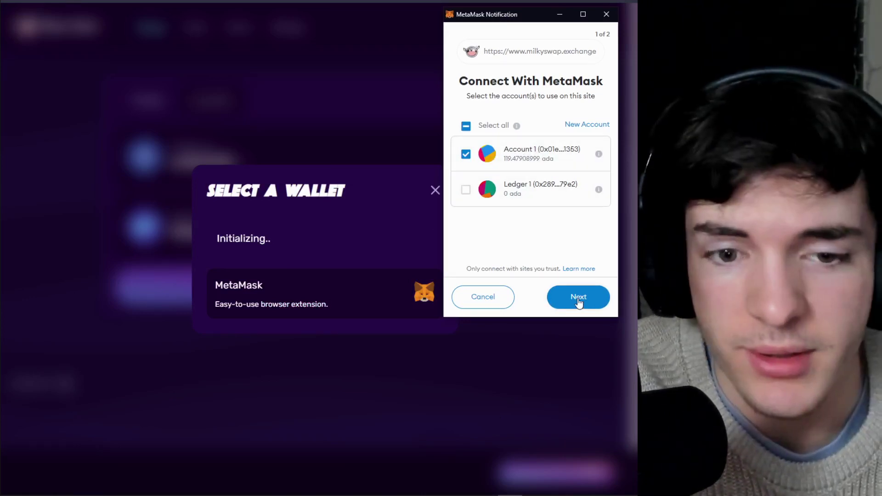
pyautogui.click(578, 299)
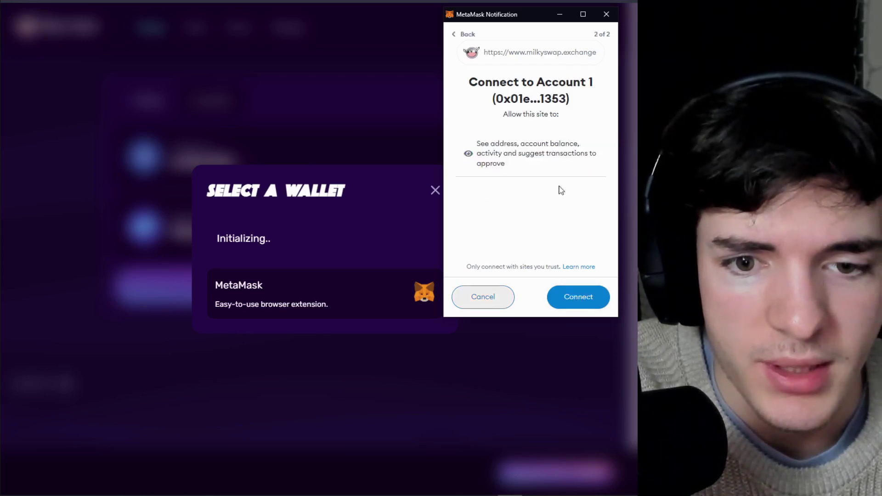
pyautogui.click(580, 297)
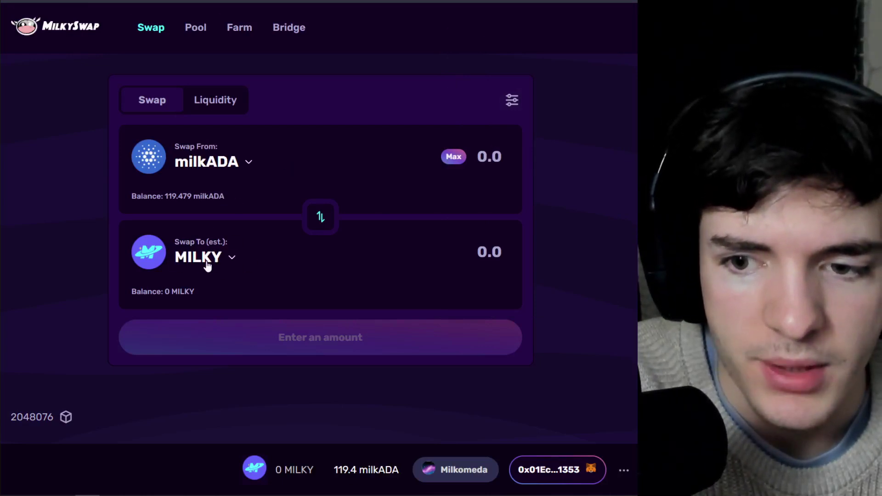
# Review the MilkySwap farms with their TVL, daily MILKY rewards and APR.
pyautogui.click(239, 29)
pyautogui.scroll(-10, 275, 149)
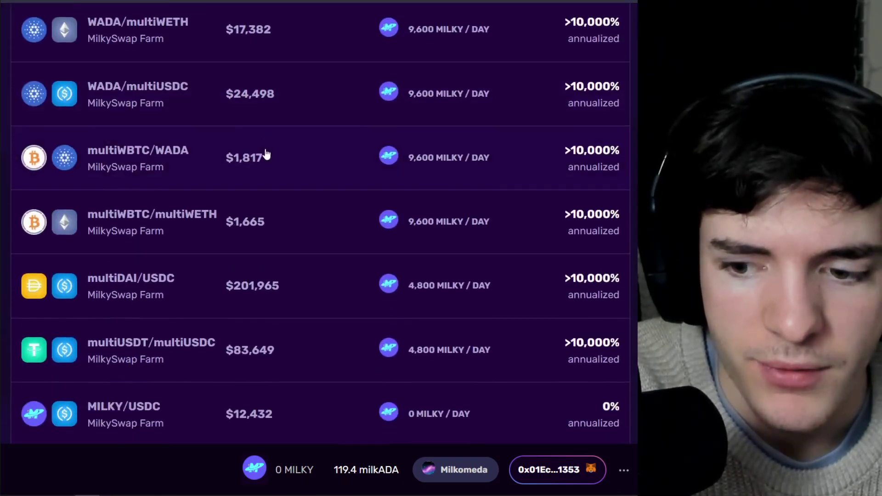
pyautogui.scroll(-13, 248, 153)
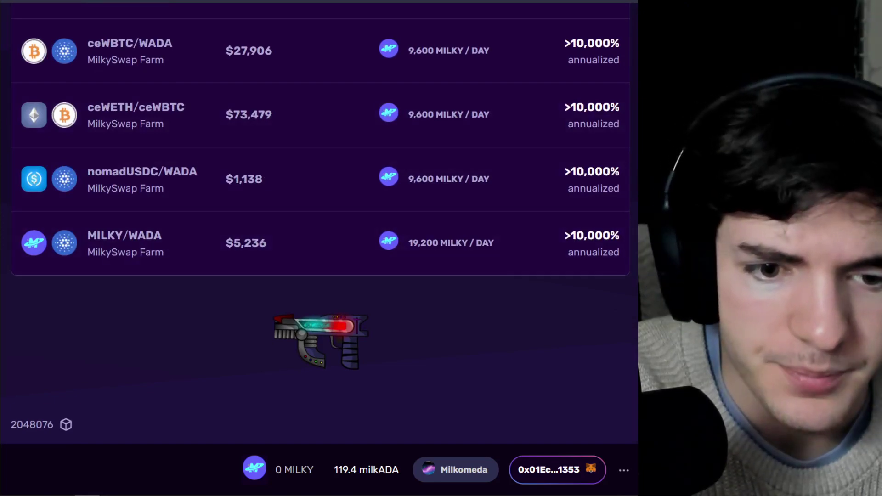
pyautogui.scroll(15, 276, 220)
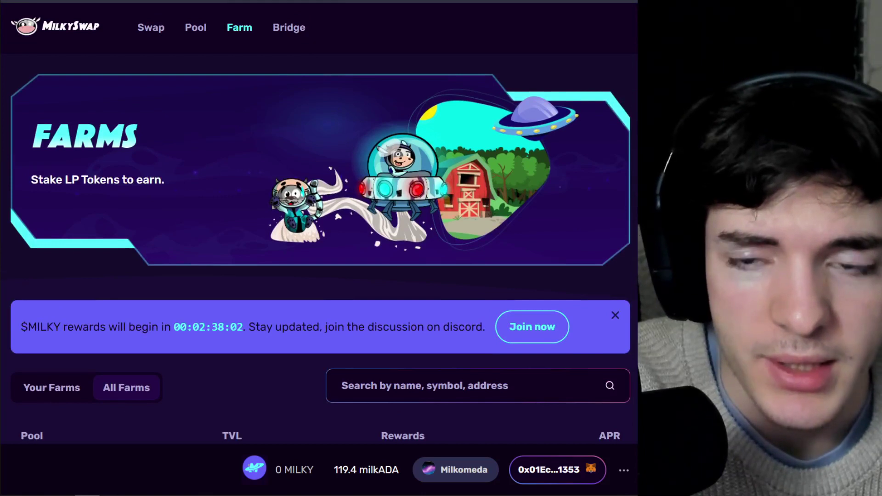
# Swap 50 milkADA for MILKY on MilkySwap and approve the transaction in MetaMask.
pyautogui.click(150, 29)
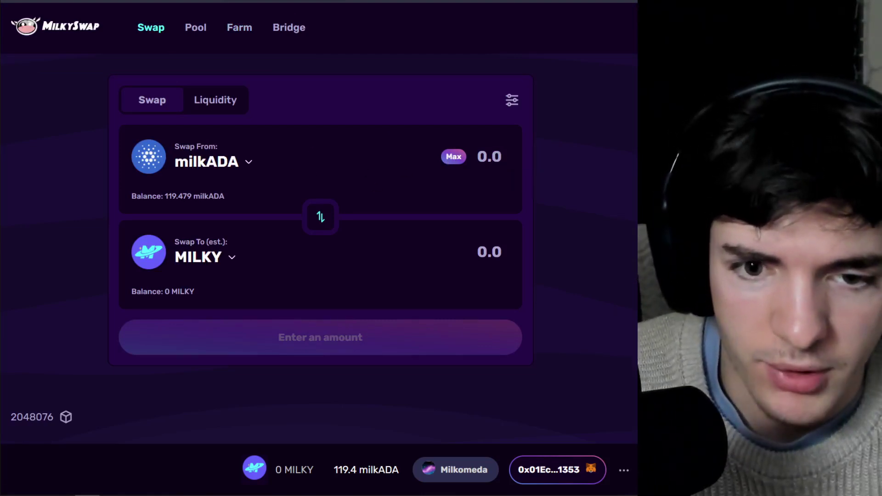
pyautogui.write('50')
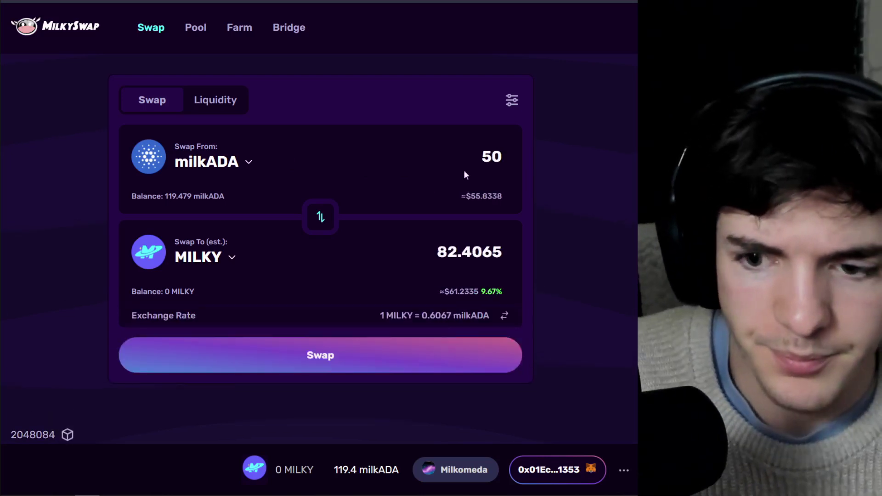
pyautogui.click(324, 356)
pyautogui.click(333, 400)
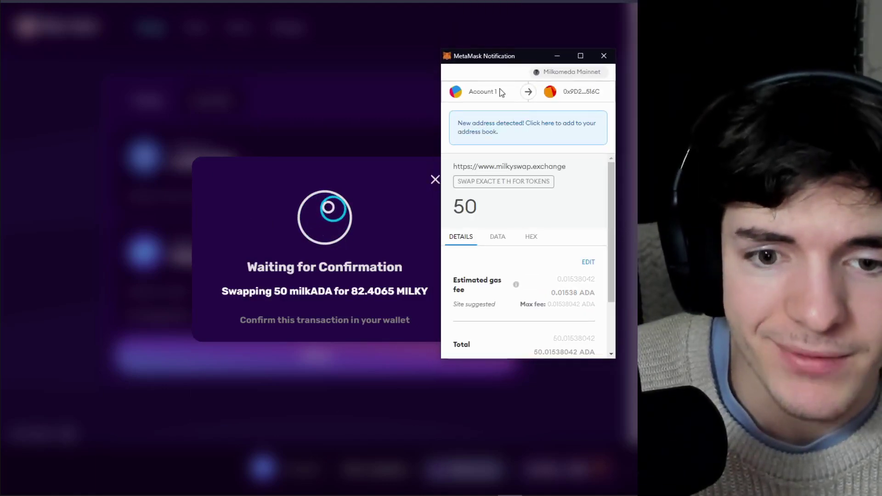
pyautogui.scroll(-3, 516, 229)
pyautogui.click(580, 341)
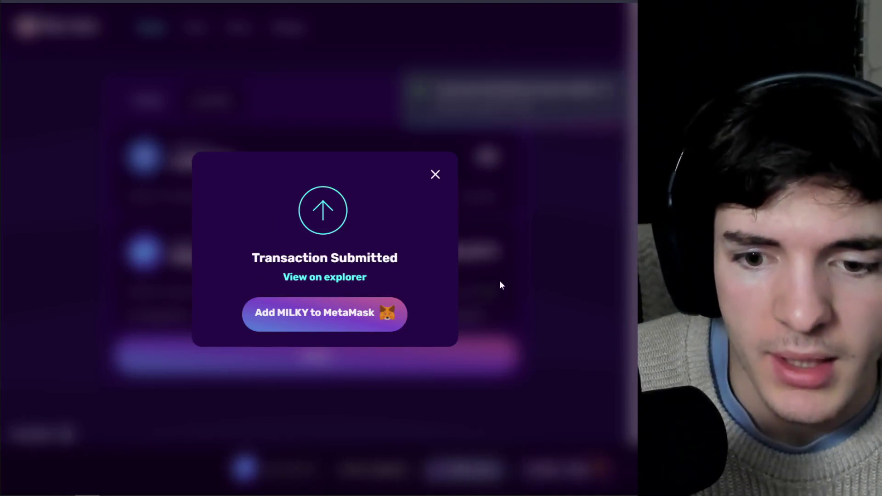
# Add the MILKY token to MetaMask and check its balance among the wallet's assets.
pyautogui.click(330, 317)
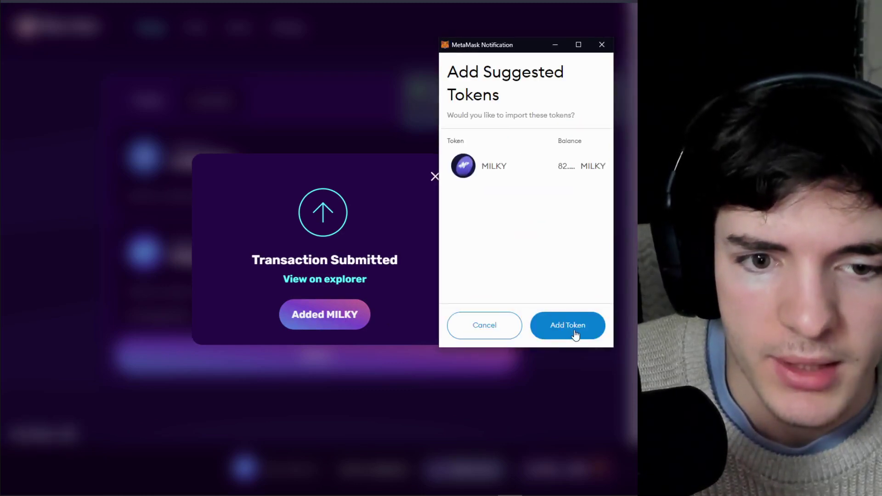
pyautogui.click(574, 332)
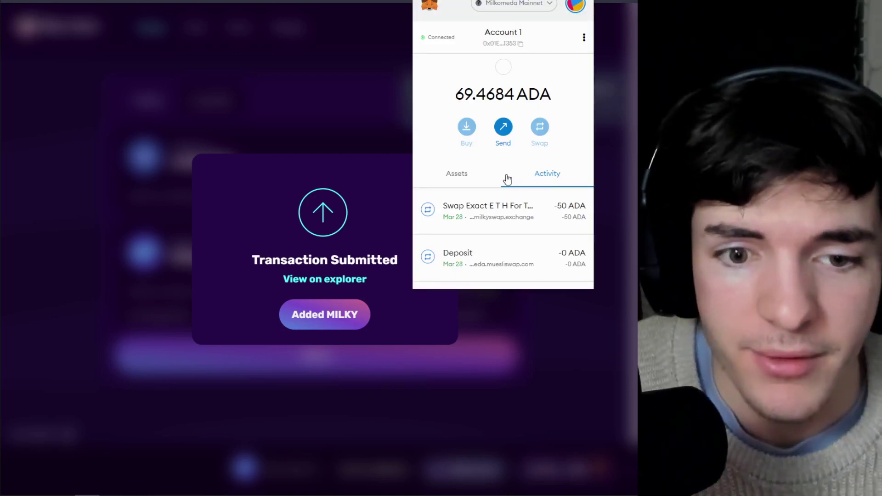
pyautogui.click(457, 175)
pyautogui.scroll(-3, 498, 191)
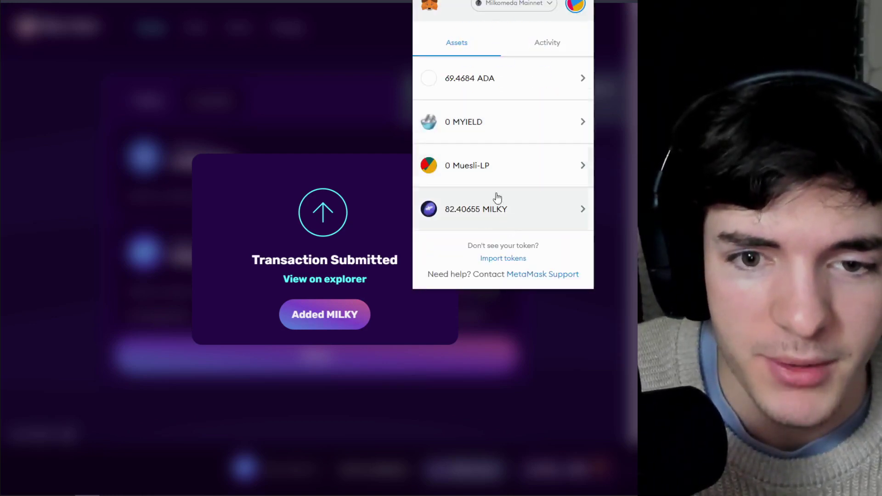
pyautogui.scroll(2, 475, 83)
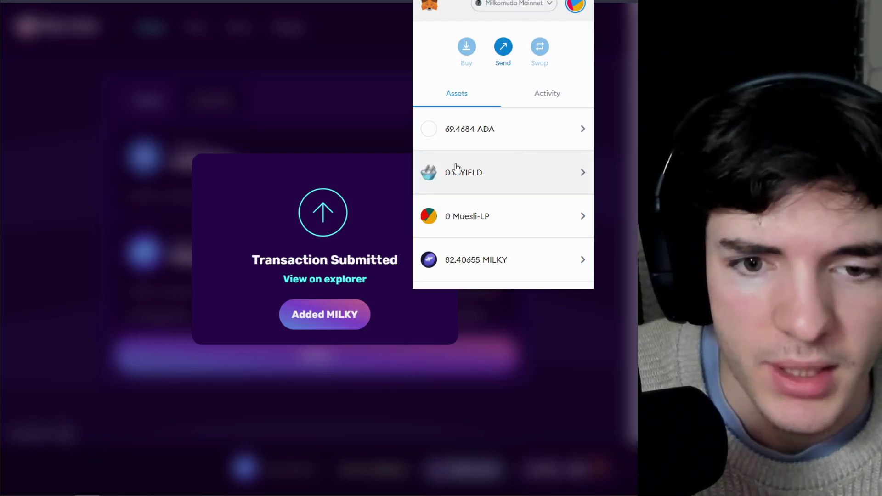
pyautogui.scroll(2, 524, 166)
pyautogui.scroll(-3, 519, 193)
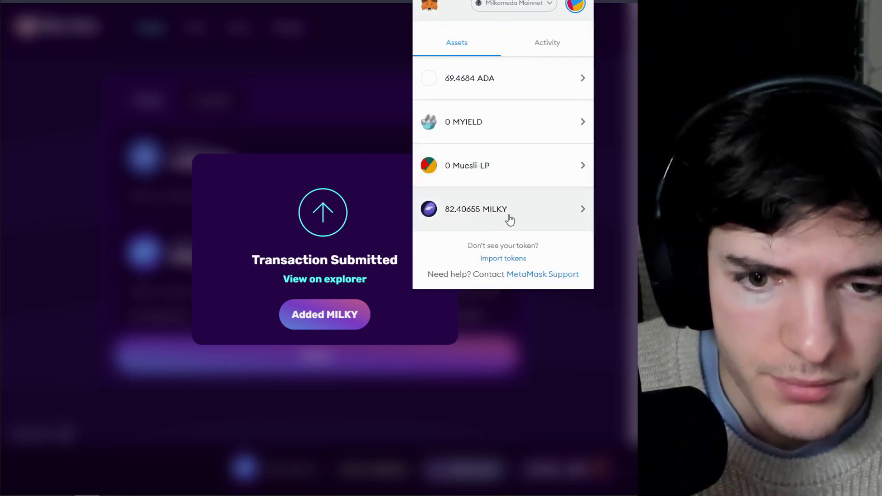
pyautogui.click(316, 111)
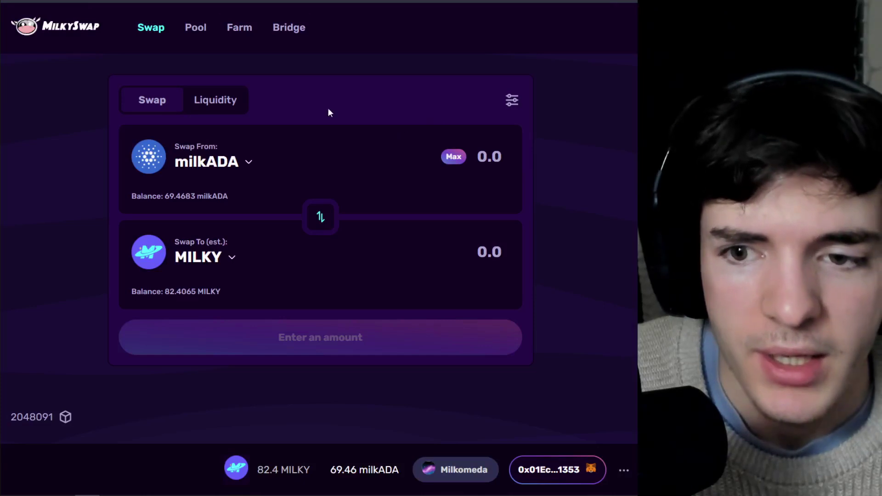
# Set up milkADA/MILKY liquidity with the full MILKY balance and grant MilkySwap access to MILKY in MetaMask.
pyautogui.click(229, 104)
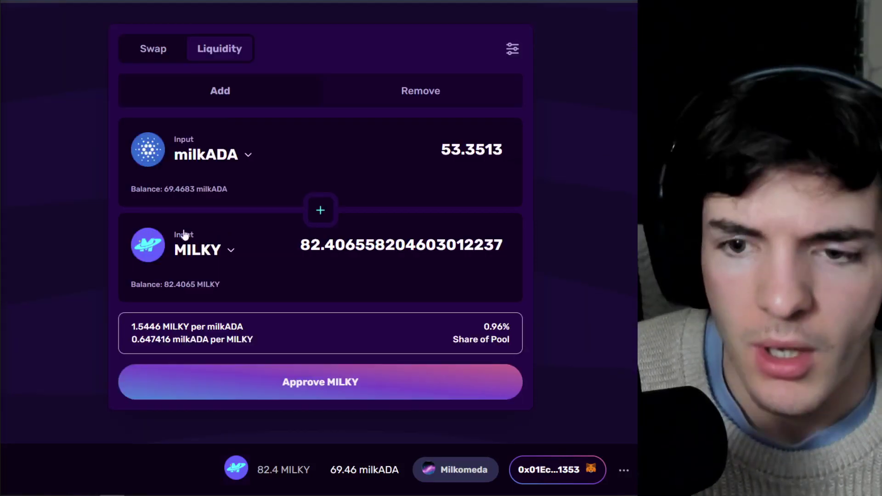
pyautogui.scroll(2, 329, 142)
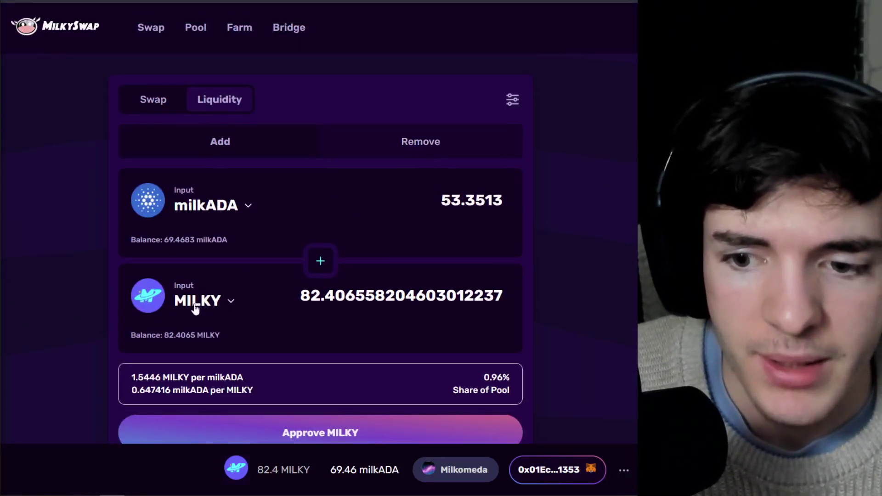
pyautogui.scroll(-1, 290, 308)
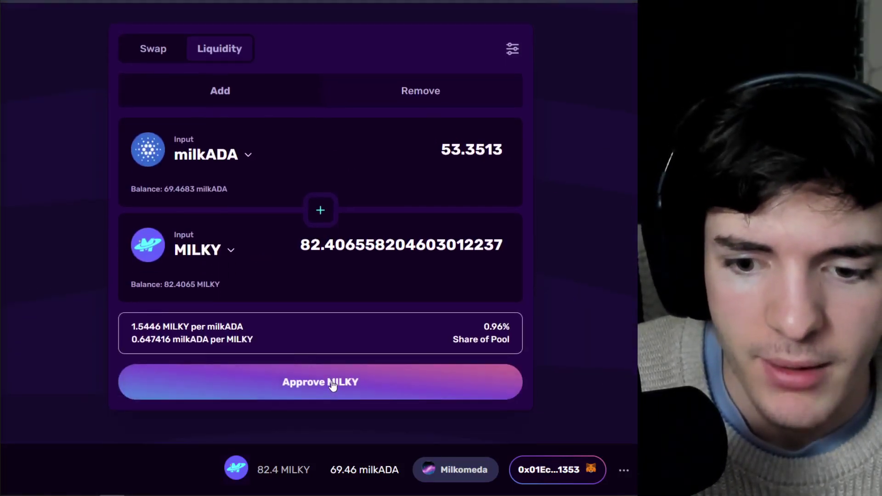
pyautogui.click(331, 384)
pyautogui.scroll(1, 419, 112)
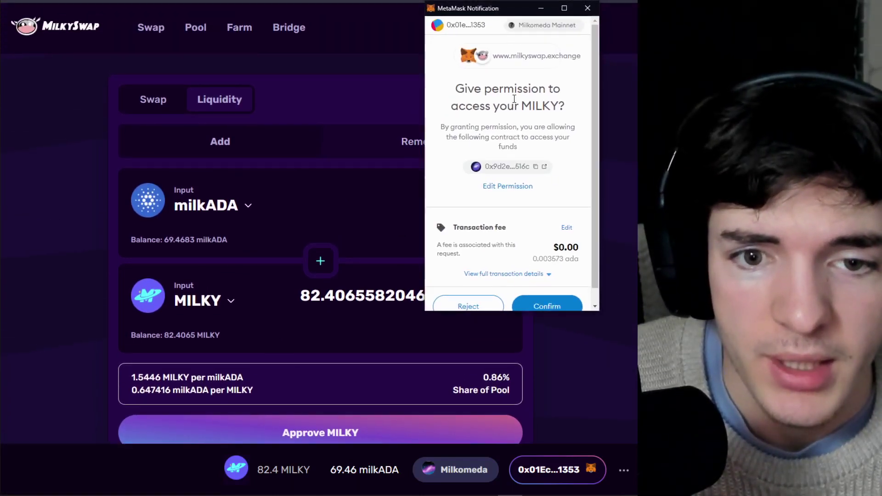
pyautogui.scroll(-1, 490, 126)
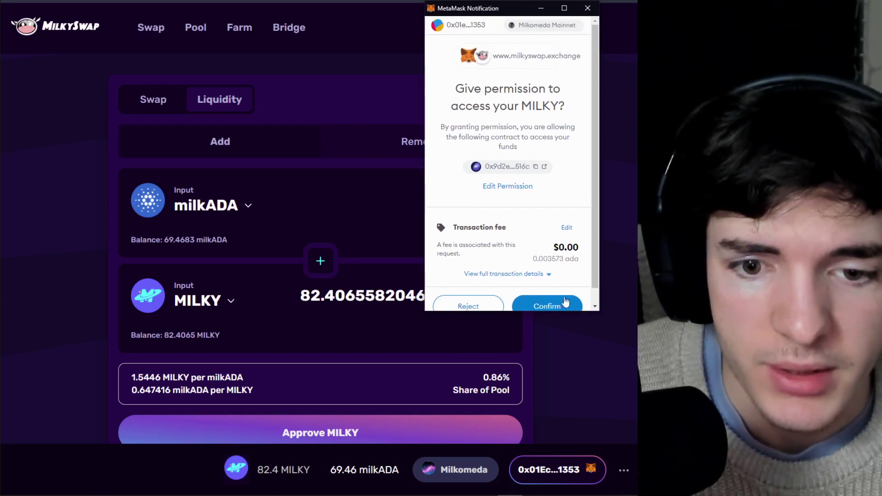
pyautogui.click(562, 294)
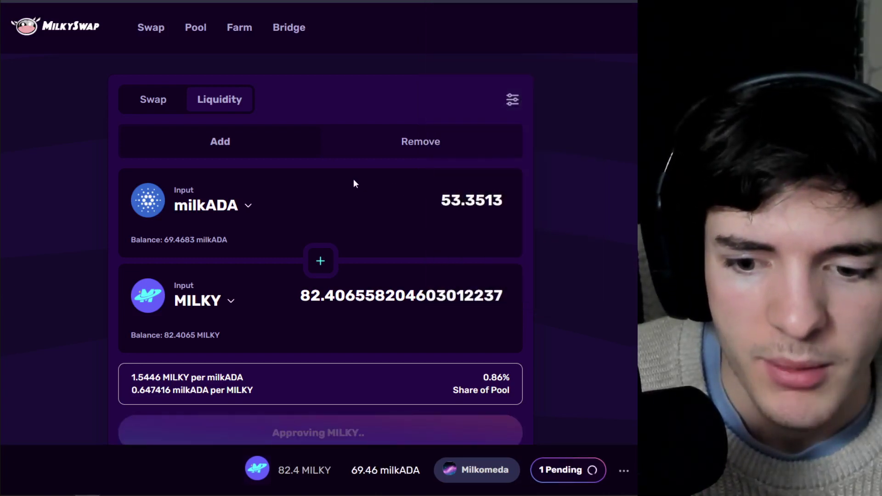
# Supply 52.0585 milkADA and 82.4065 MILKY as liquidity with MetaMask approval, and check the MILKY/milkADA position.
pyautogui.scroll(-1, 345, 180)
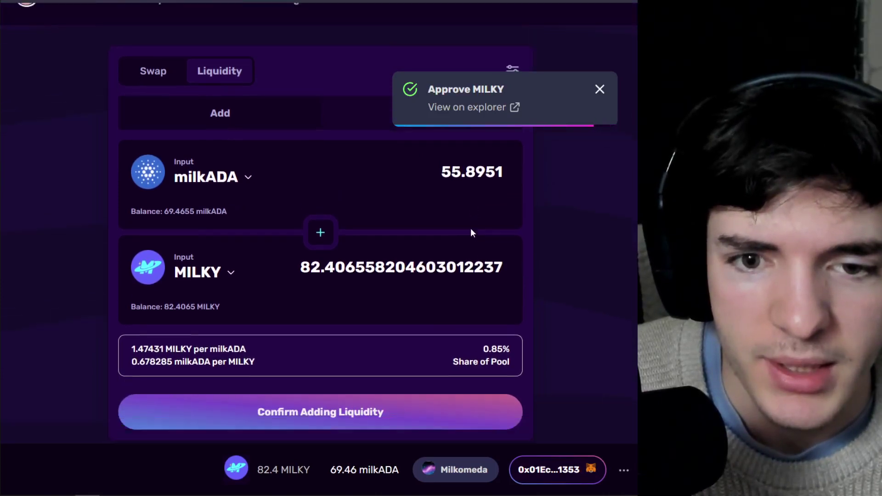
pyautogui.click(338, 391)
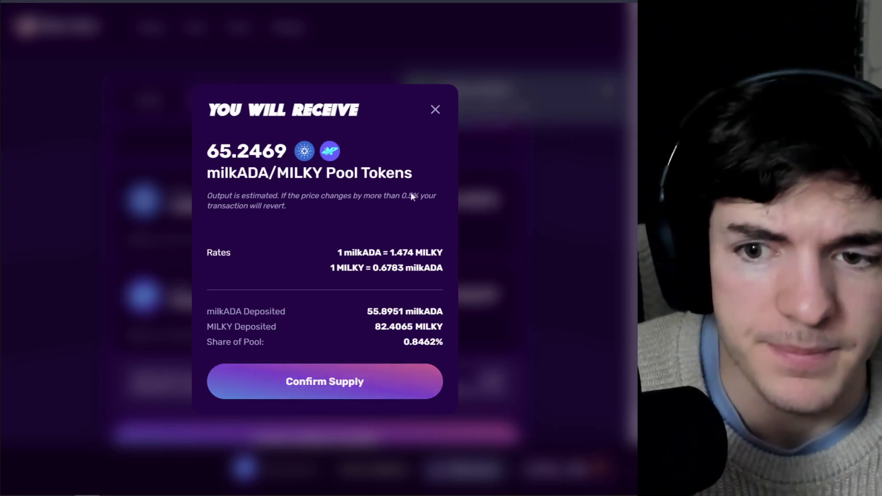
pyautogui.click(335, 383)
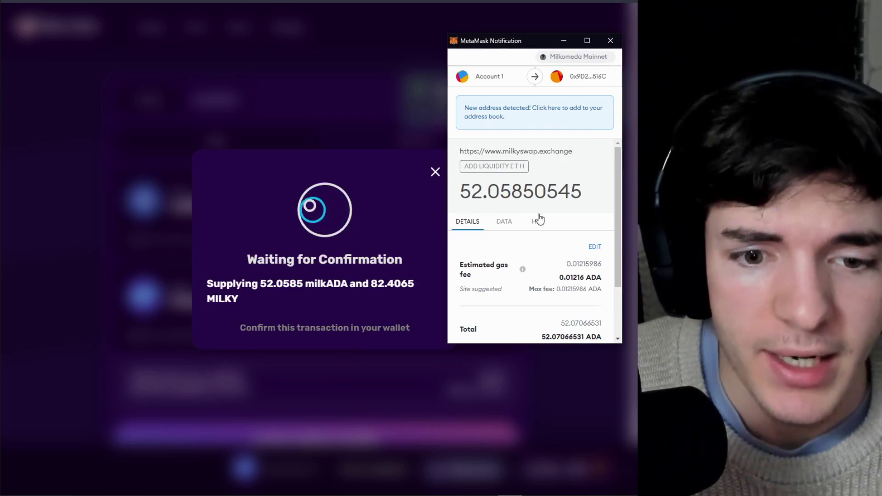
pyautogui.scroll(-1, 537, 219)
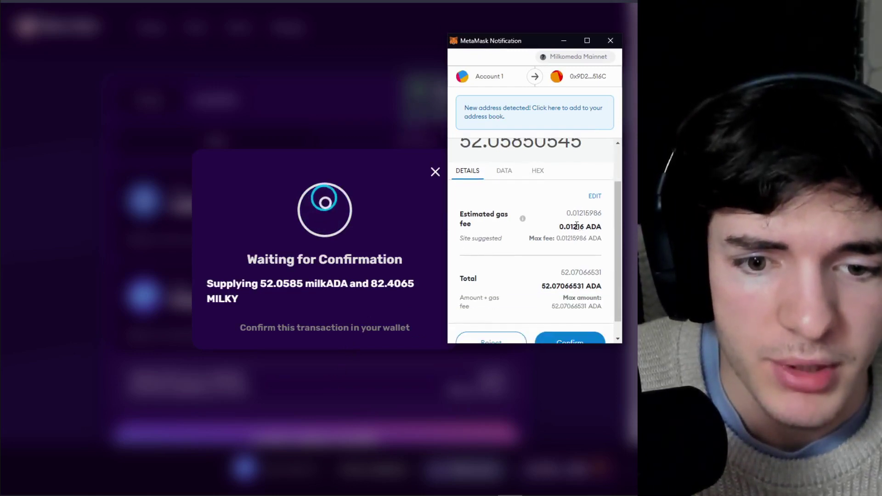
pyautogui.scroll(-1, 521, 217)
pyautogui.scroll(2, 590, 253)
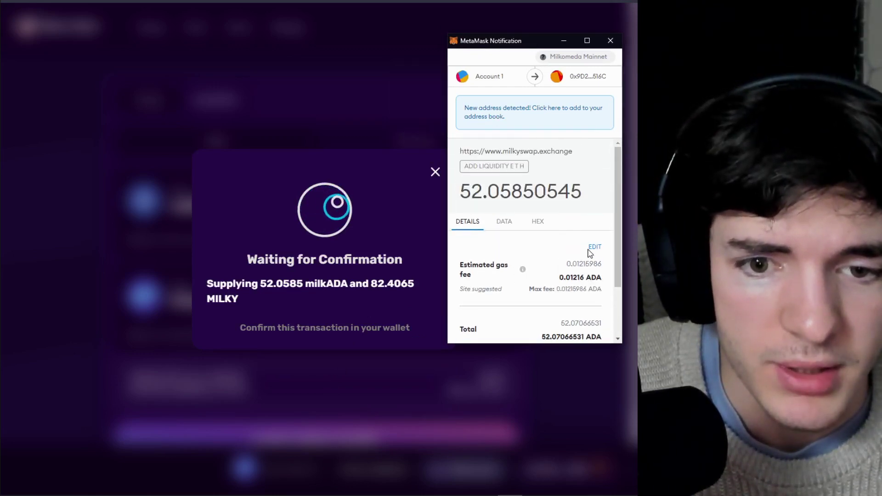
pyautogui.scroll(-2, 584, 321)
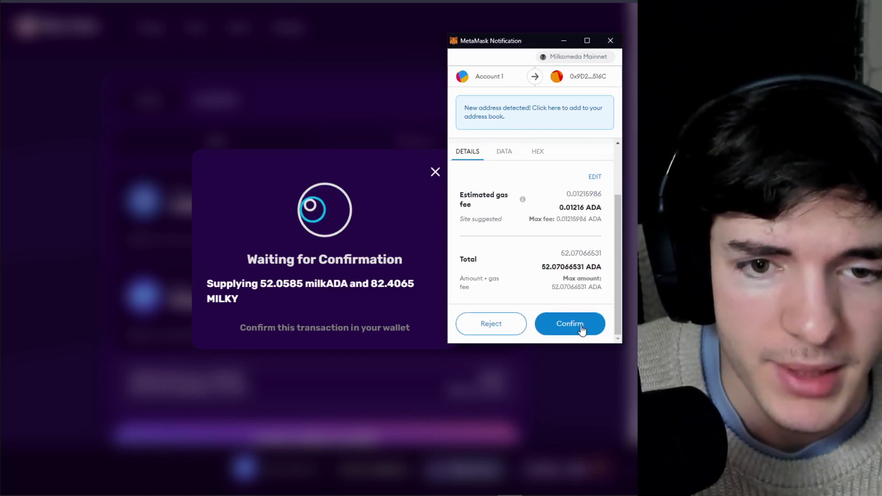
pyautogui.click(584, 327)
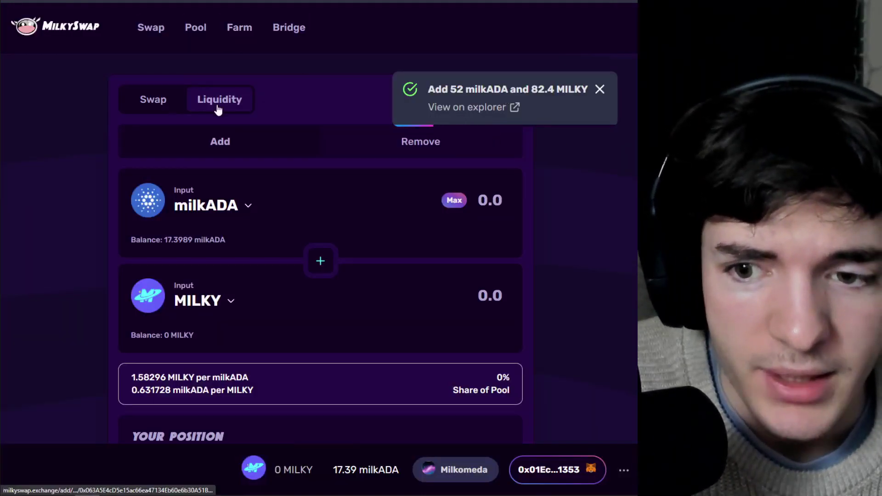
pyautogui.scroll(-4, 260, 133)
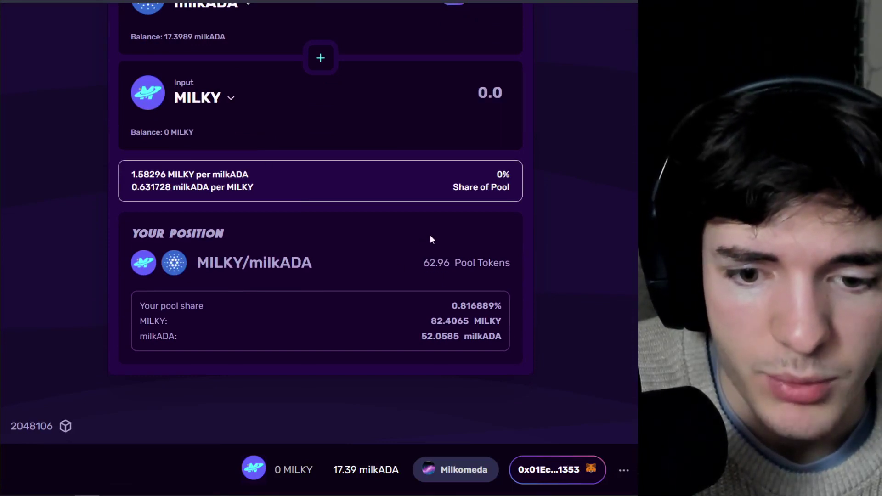
# Open MilkySwap's farms, and check the MYIELD earnings in the MYIELD-ADA farm on MuesliSwap.
pyautogui.scroll(4, 431, 239)
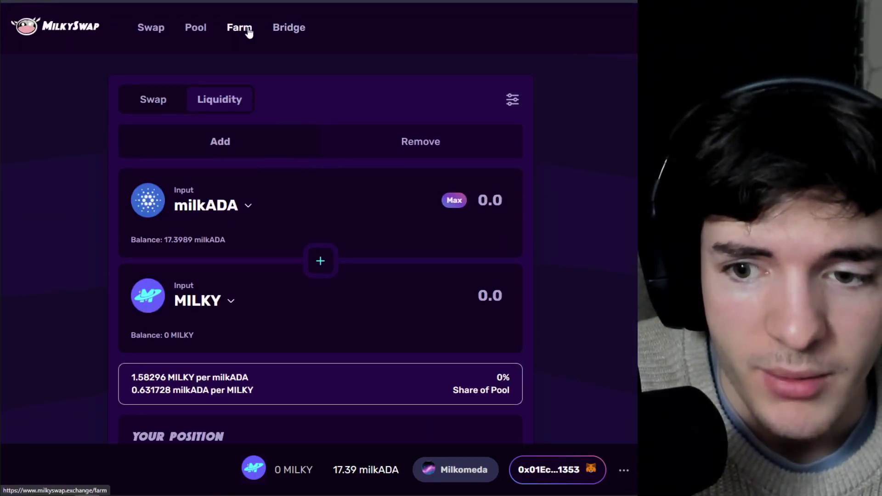
pyautogui.click(247, 29)
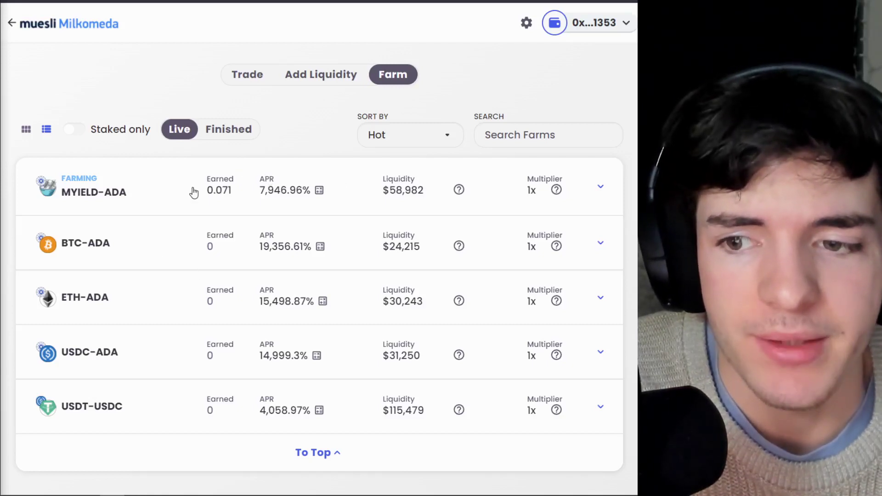
pyautogui.click(186, 201)
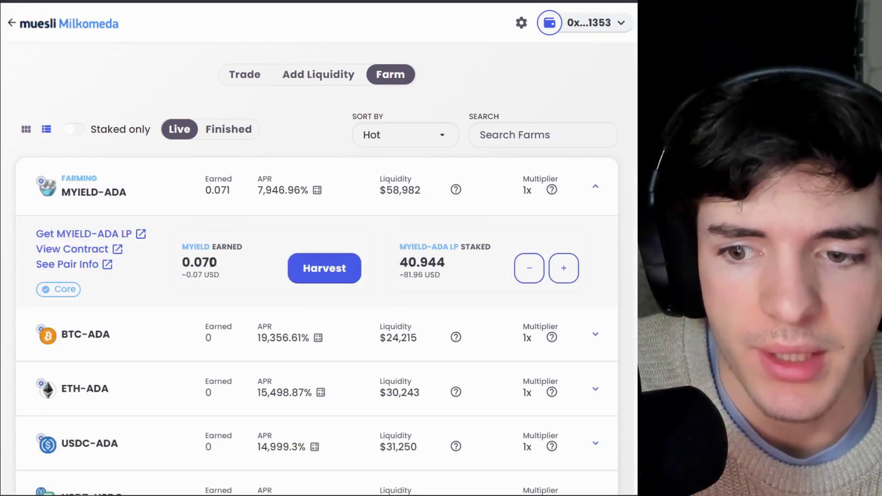
pyautogui.moveTo(220, 267); pyautogui.dragTo(190, 263)
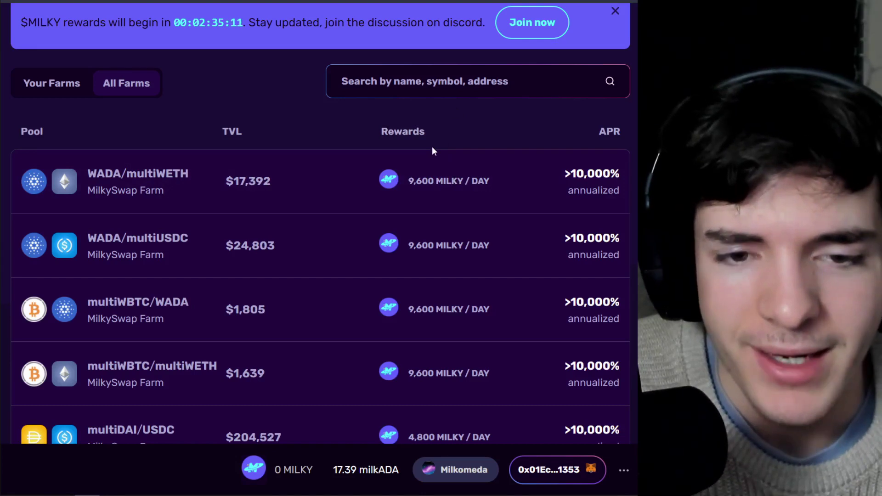
# Examine MilkySwap's farm list, the rewards start notice and the liquidity form of the MILKY/WADA farm.
pyautogui.scroll(1, 590, 68)
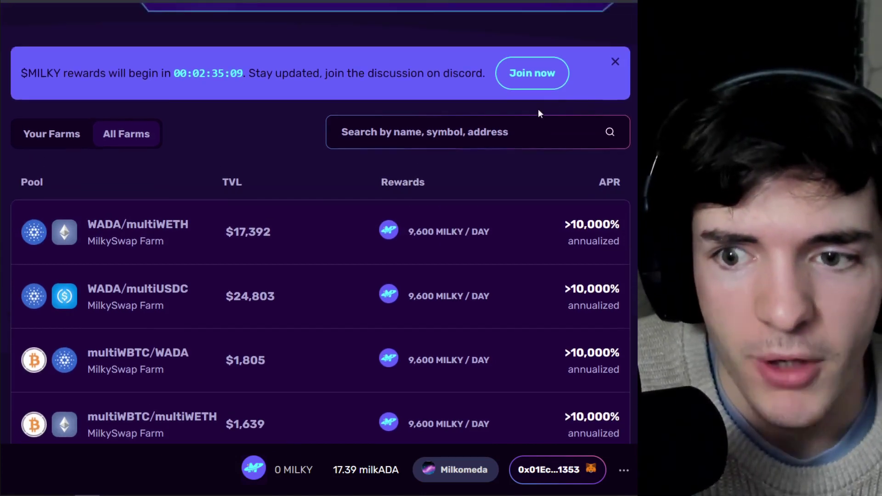
pyautogui.scroll(-2, 539, 109)
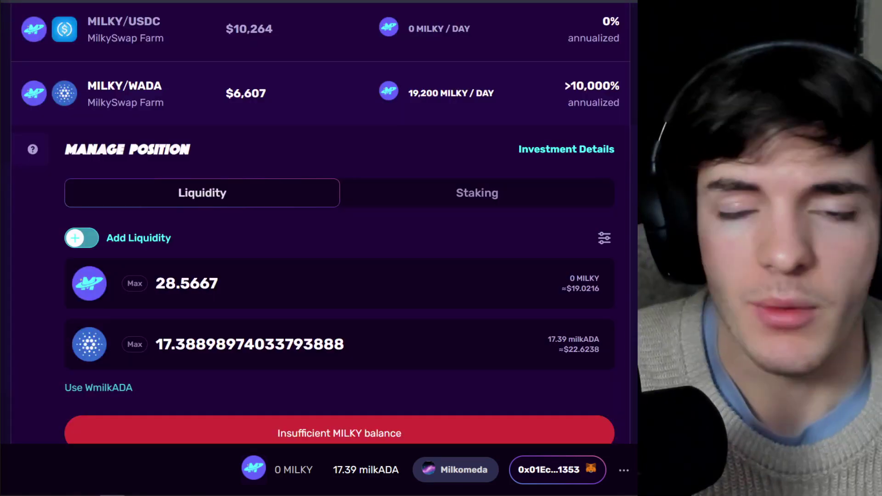
pyautogui.scroll(2, 247, 227)
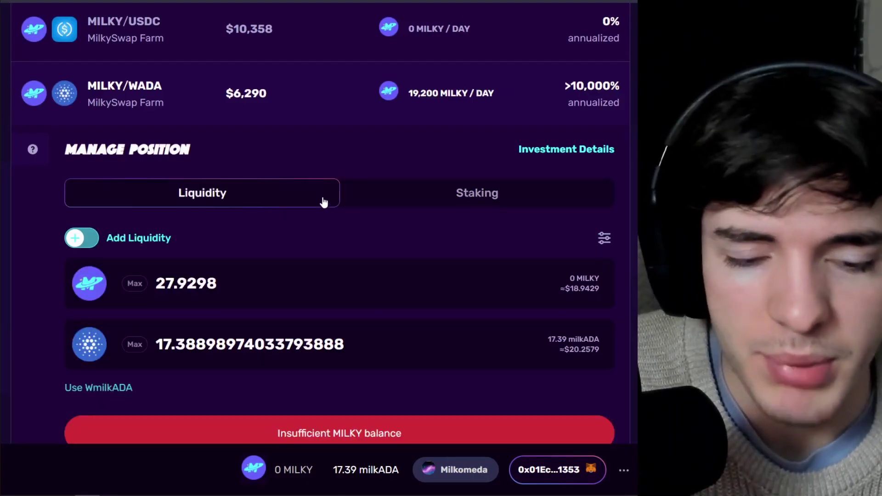
pyautogui.scroll(-1, 174, 213)
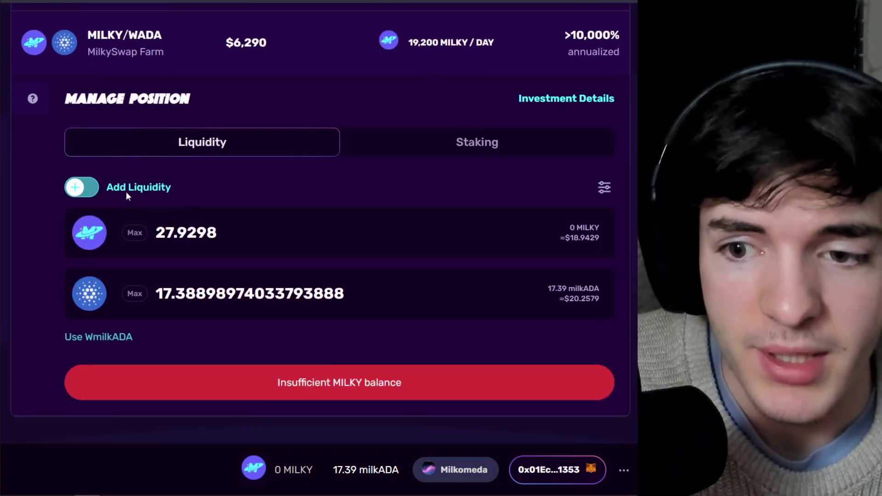
pyautogui.scroll(1, 110, 144)
pyautogui.scroll(8, 272, 158)
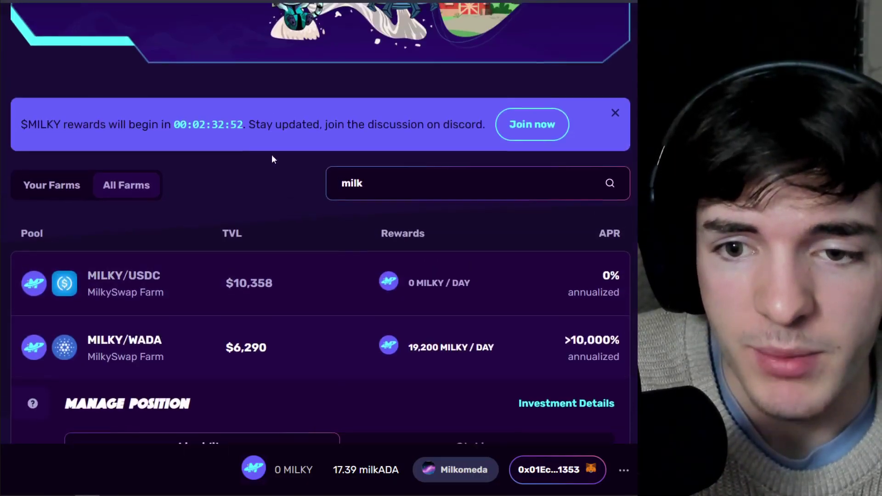
# Find the MILKY/milkADA position among the pool's liquidity positions and open its liquidity removal form.
pyautogui.click(196, 30)
pyautogui.click(158, 31)
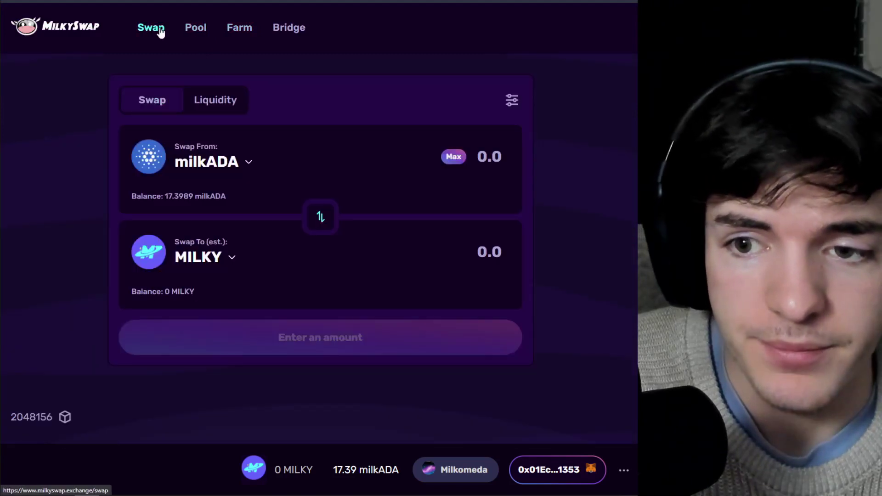
pyautogui.click(194, 28)
pyautogui.scroll(-1, 288, 236)
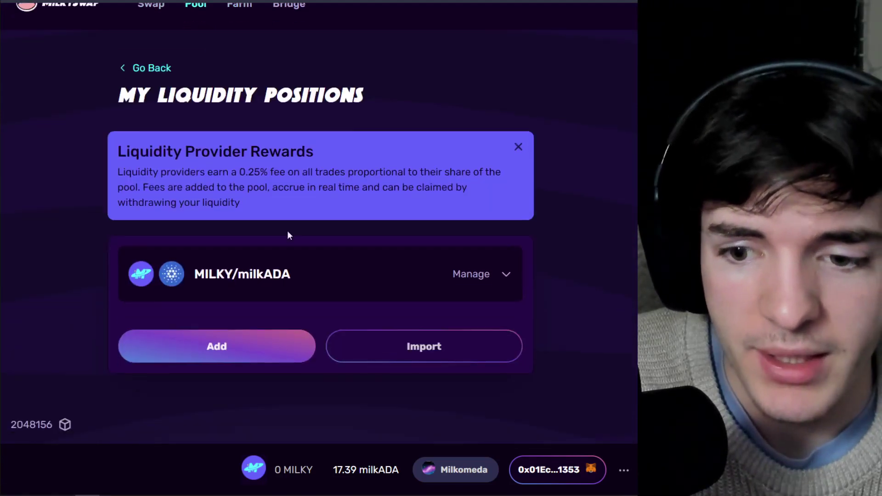
pyautogui.click(292, 274)
pyautogui.scroll(-4, 372, 220)
pyautogui.click(487, 281)
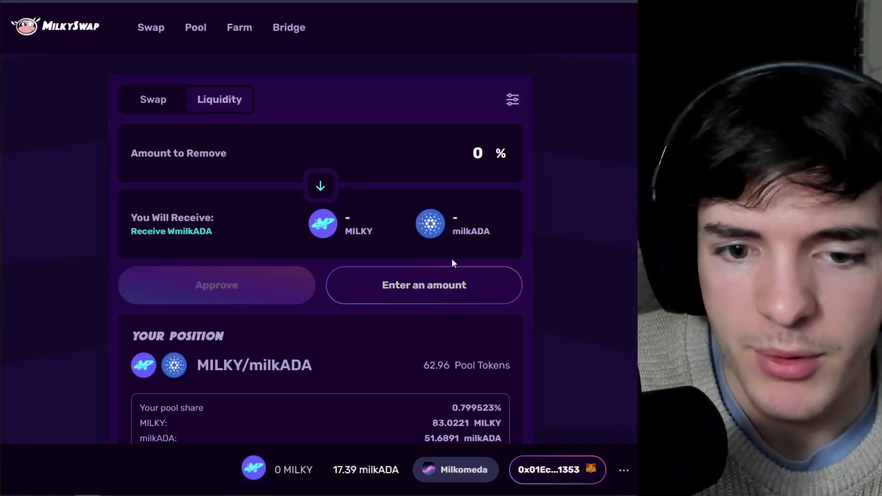
# Set the amount of MILKY/milkADA liquidity to remove to 100% and sign the LP token approval in MetaMask.
pyautogui.scroll(-2, 317, 209)
pyautogui.scroll(2, 327, 213)
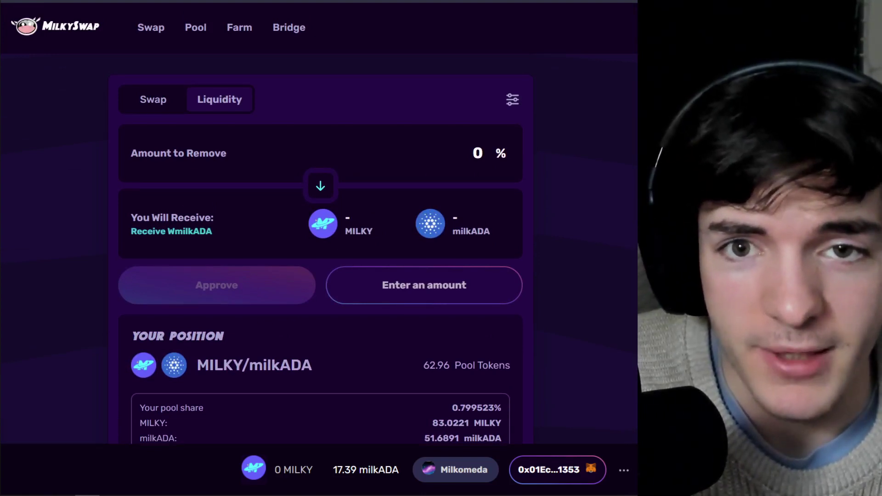
pyautogui.write('100')
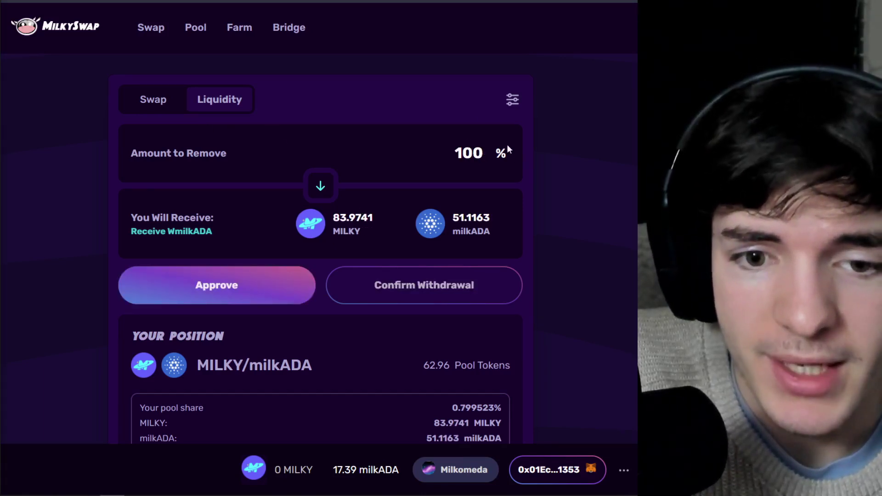
pyautogui.click(247, 287)
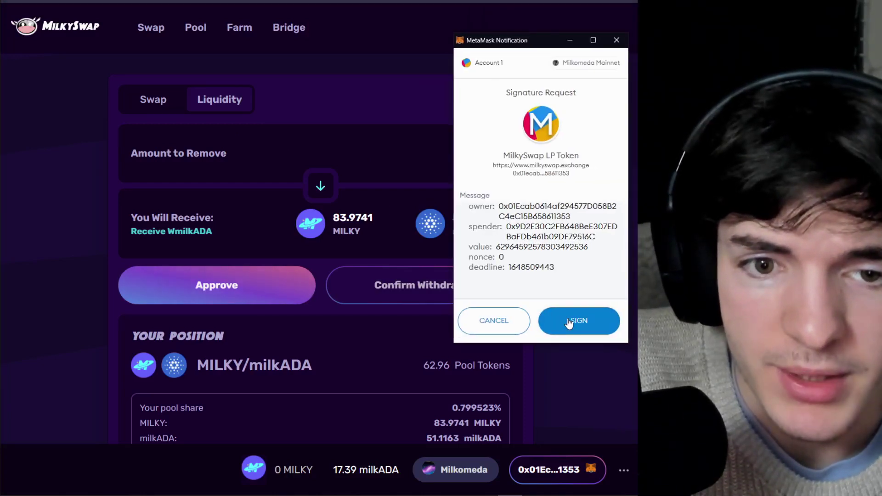
pyautogui.click(569, 322)
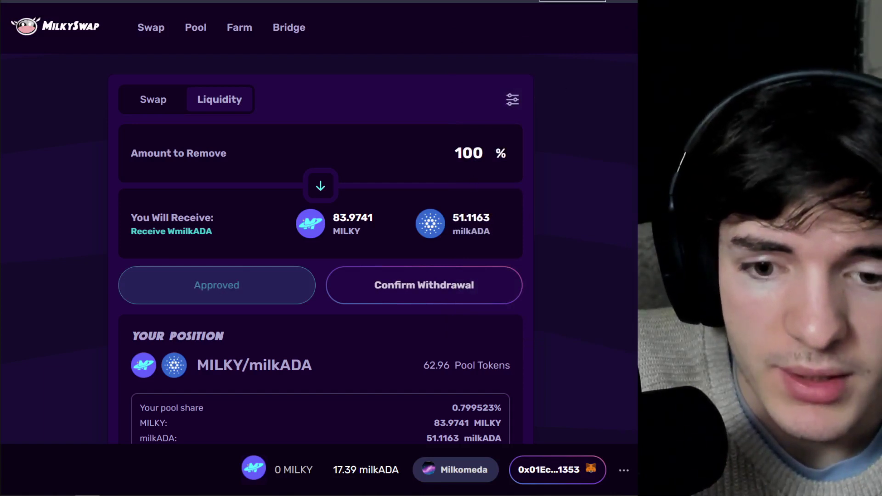
# Confirm the withdrawal of the MILKY/milkADA liquidity and approve the transaction in MetaMask.
pyautogui.scroll(-2, 302, 147)
pyautogui.scroll(1, 281, 162)
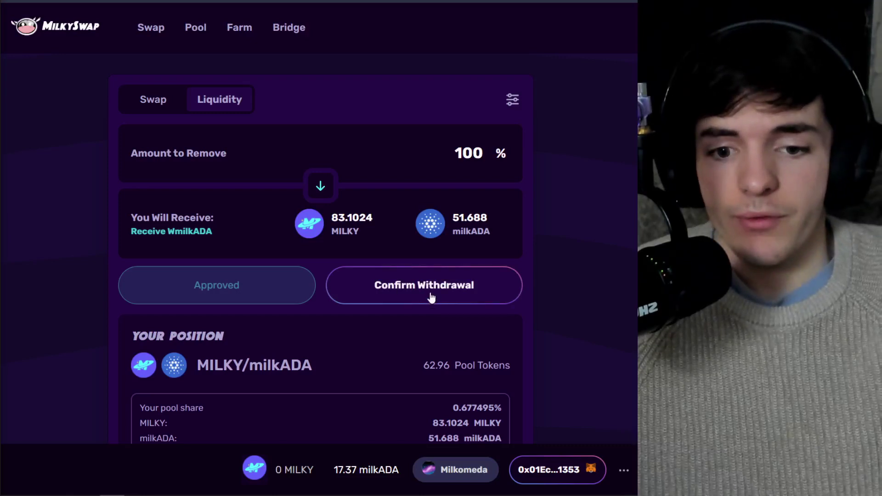
pyautogui.click(431, 297)
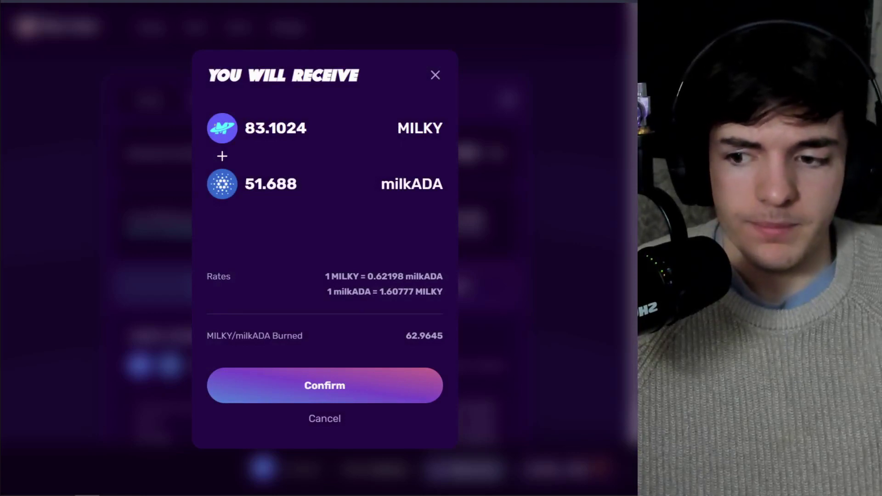
pyautogui.click(324, 384)
pyautogui.scroll(-2, 597, 207)
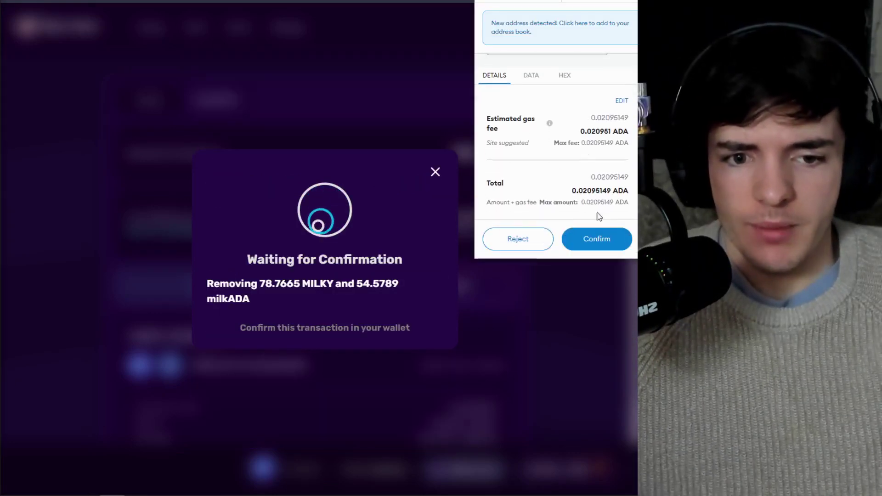
pyautogui.click(609, 236)
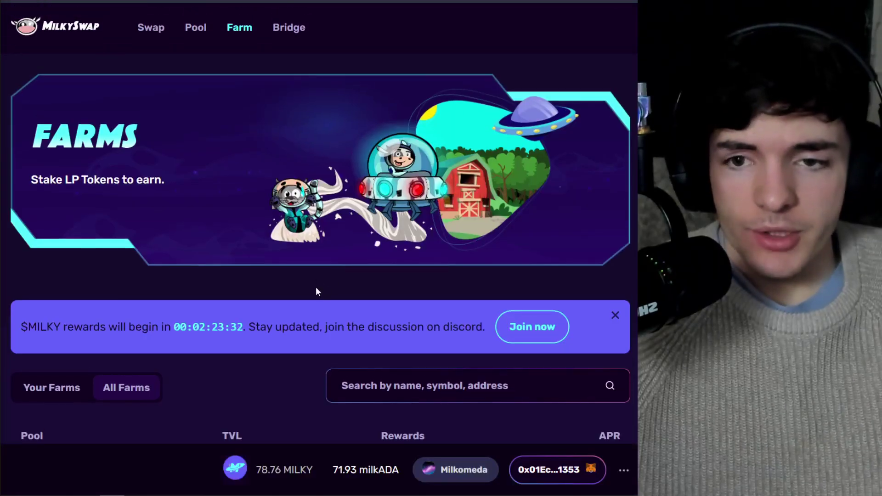
# Add the full 78.76 MILKY balance together with milkADA, not WmilkADA, as liquidity through the MILKY/WADA farm.
pyautogui.scroll(-6, 315, 286)
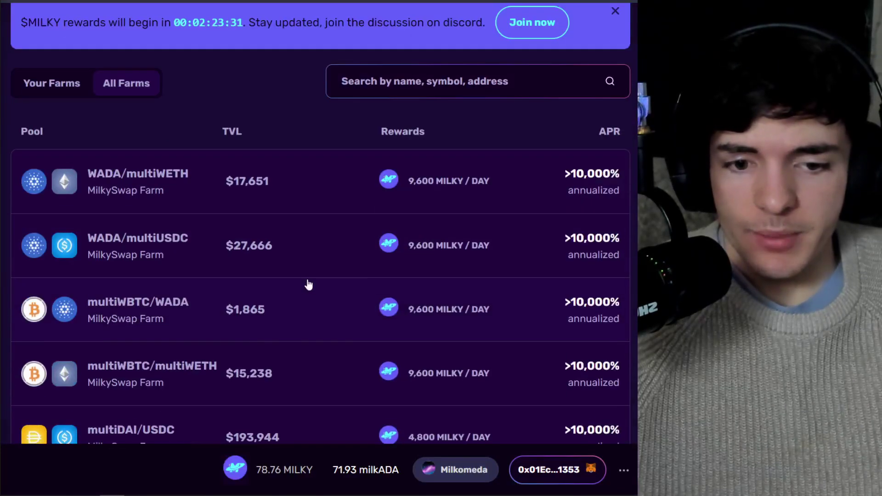
pyautogui.scroll(-15, 308, 285)
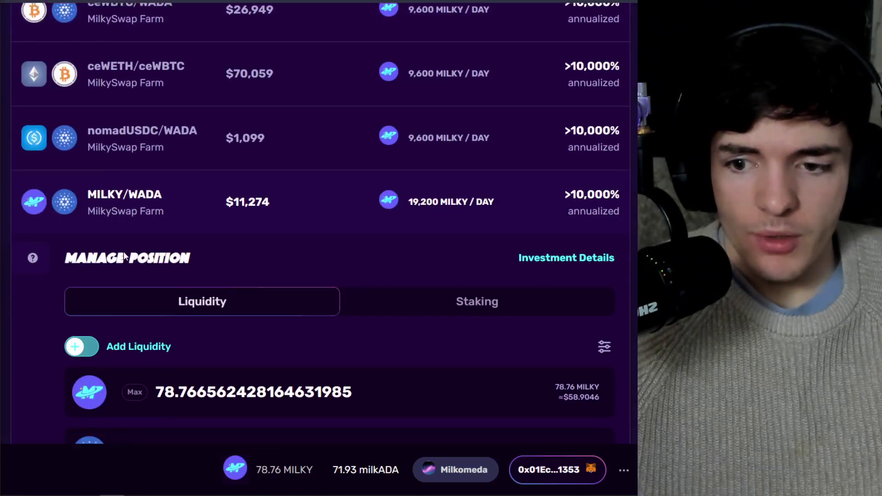
pyautogui.scroll(-1, 124, 255)
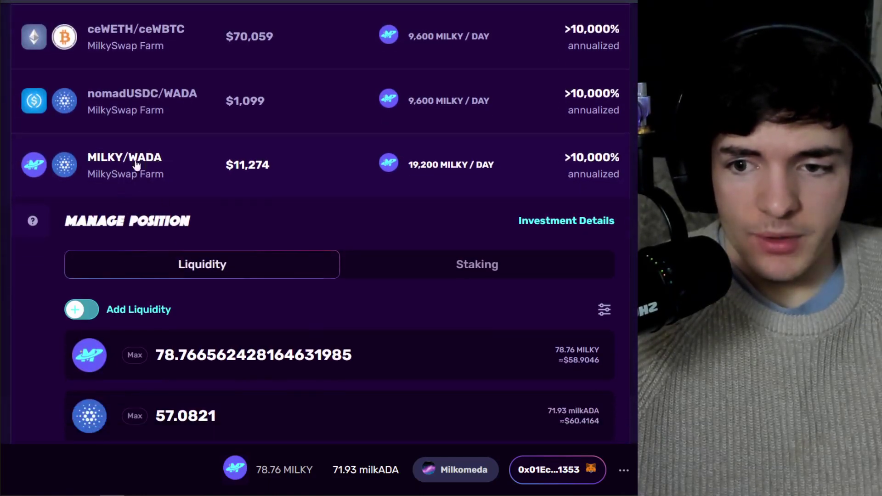
pyautogui.scroll(-4, 161, 160)
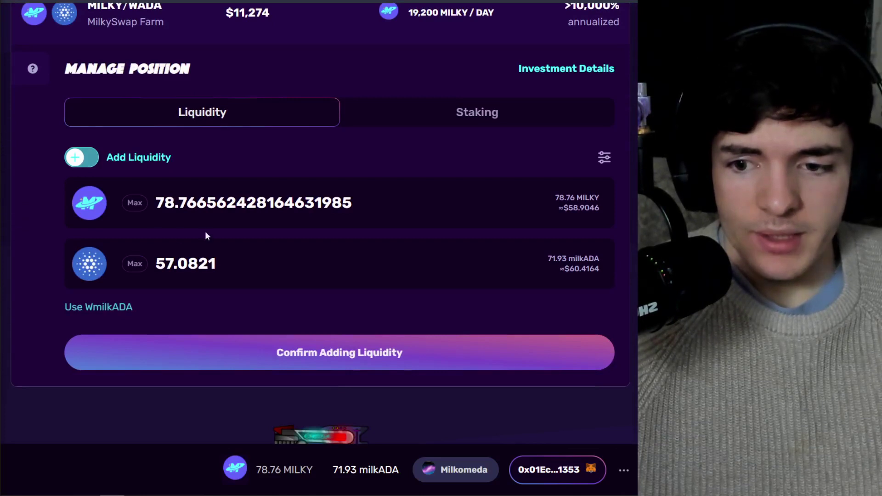
pyautogui.click(110, 311)
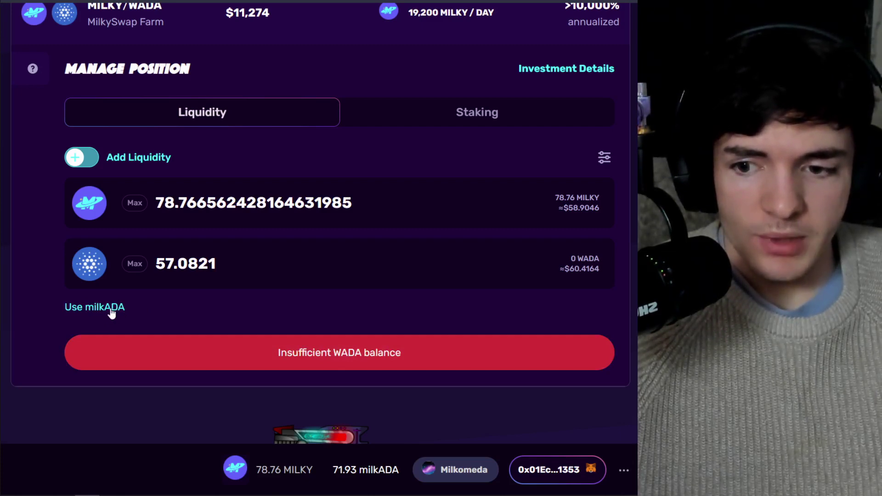
pyautogui.click(111, 311)
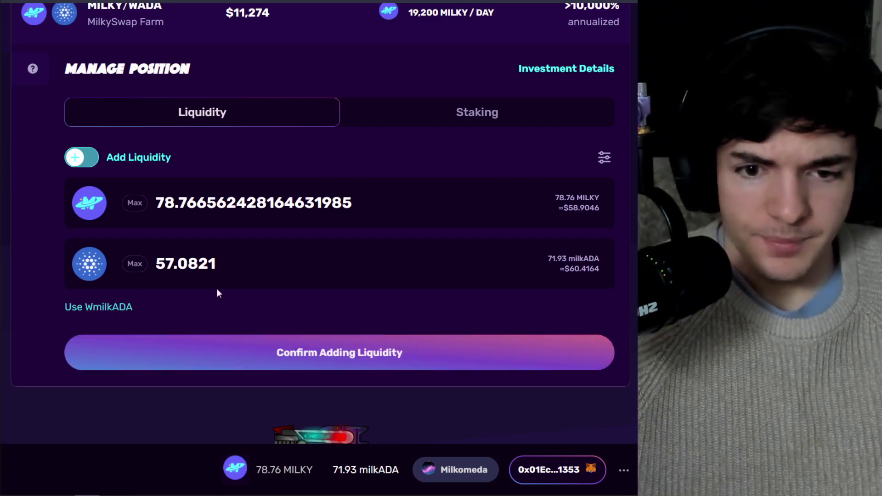
pyautogui.click(341, 352)
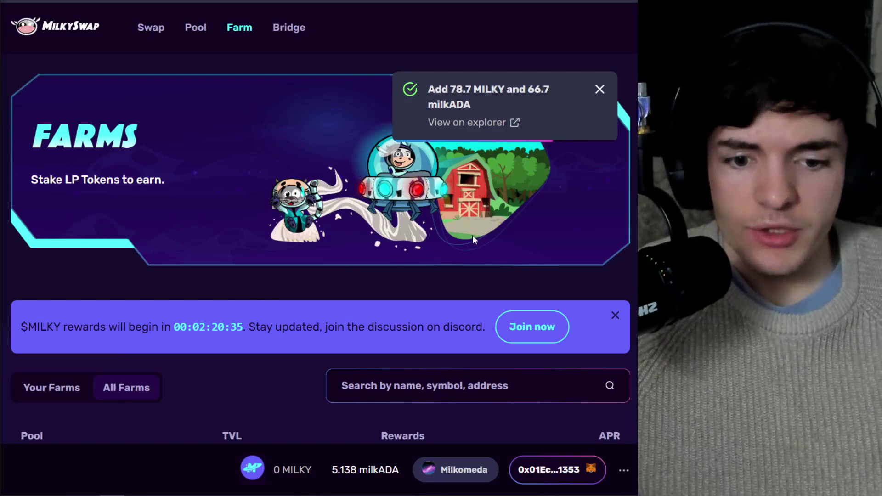
# Set the staking deposit in the MILKY/WADA farm to the maximum MSLP balance.
pyautogui.scroll(-20, 472, 235)
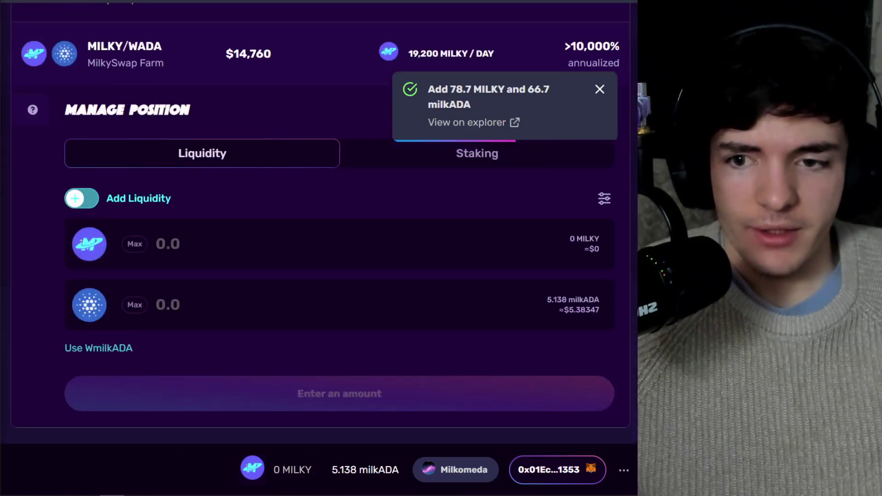
pyautogui.scroll(2, 467, 241)
pyautogui.click(467, 265)
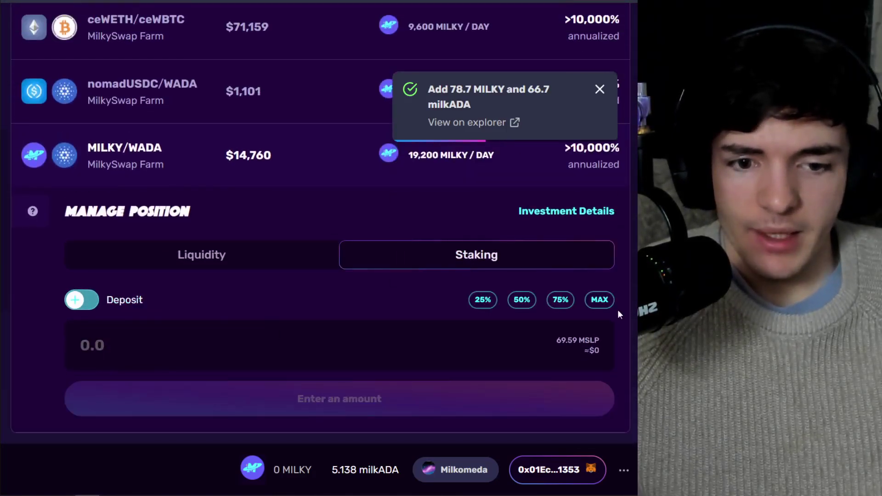
pyautogui.click(600, 300)
pyautogui.scroll(-1, 340, 361)
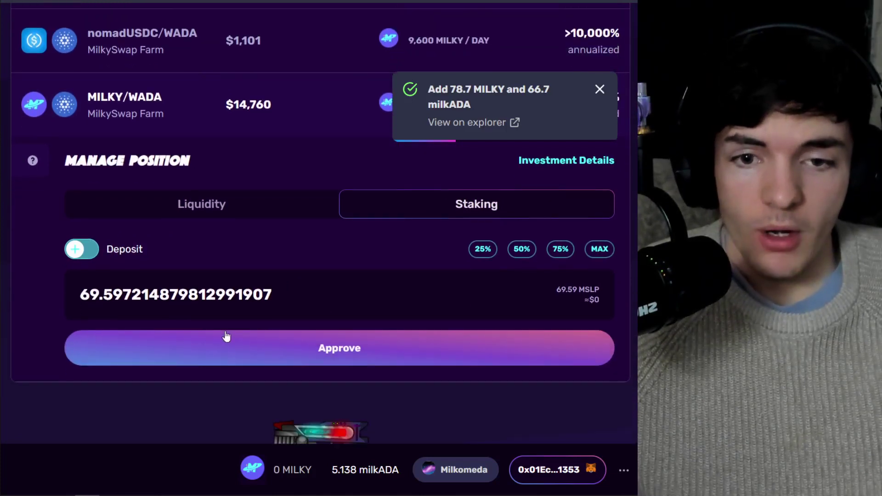
# Grant MilkySwap access to MSLP with MetaMask confirmation, and check when the MILKY rewards begin.
pyautogui.scroll(1, 282, 351)
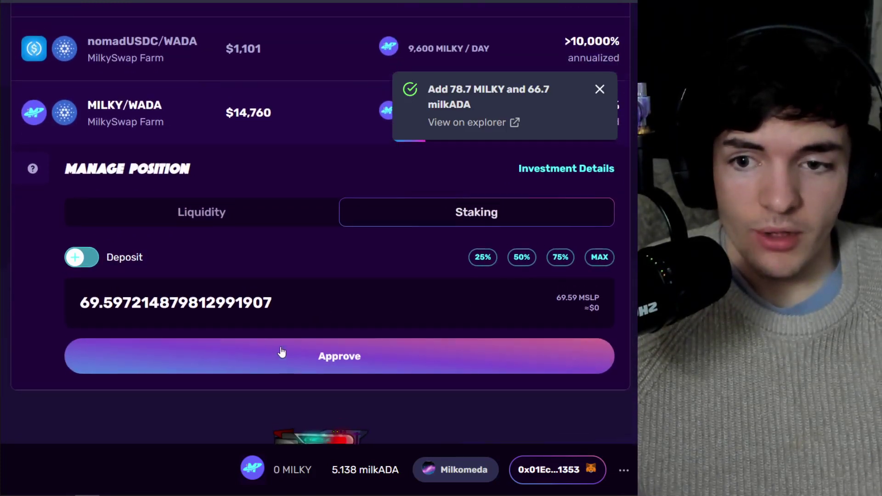
pyautogui.scroll(1, 282, 352)
pyautogui.click(342, 408)
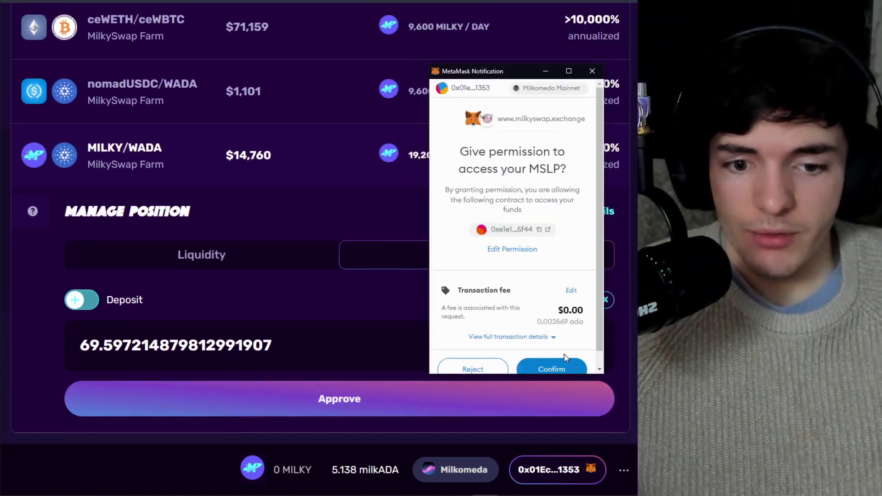
pyautogui.click(562, 367)
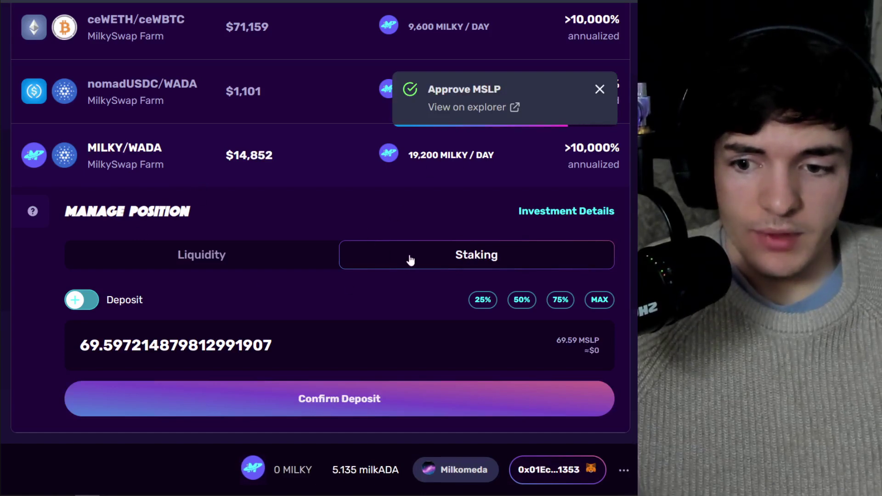
pyautogui.scroll(15, 583, 304)
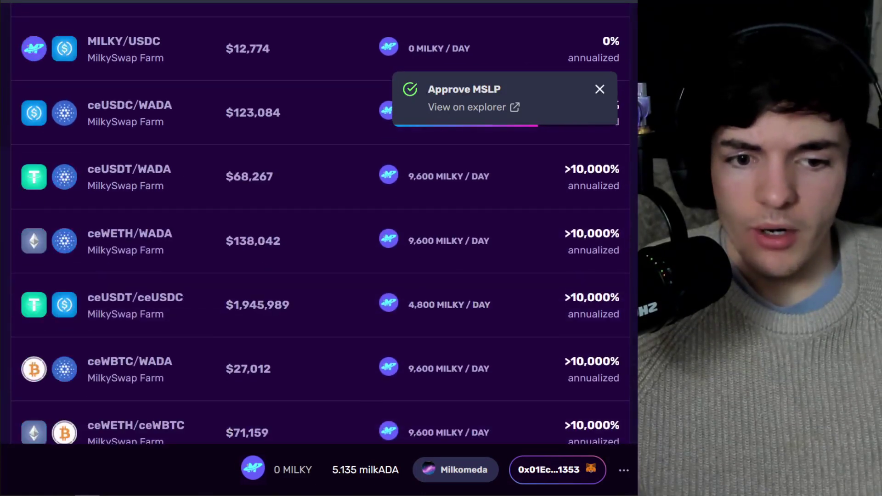
pyautogui.scroll(8, 630, 92)
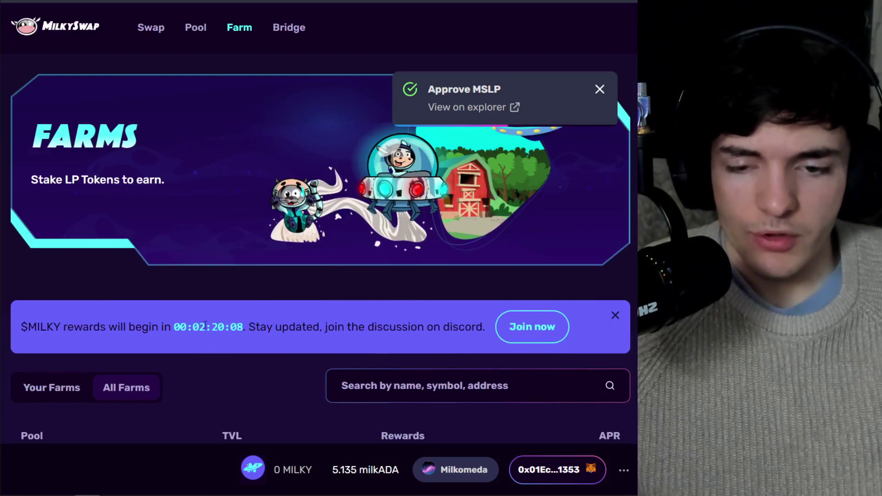
# Confirm the staking deposit of the full MSLP balance in the MILKY/WADA farm and approve the transaction in MetaMask.
pyautogui.scroll(-1, 631, 91)
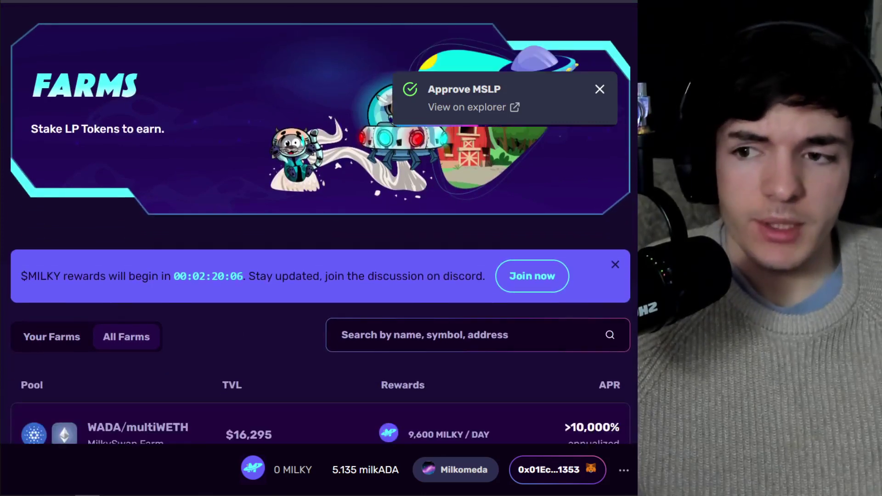
pyautogui.scroll(-20, 624, 197)
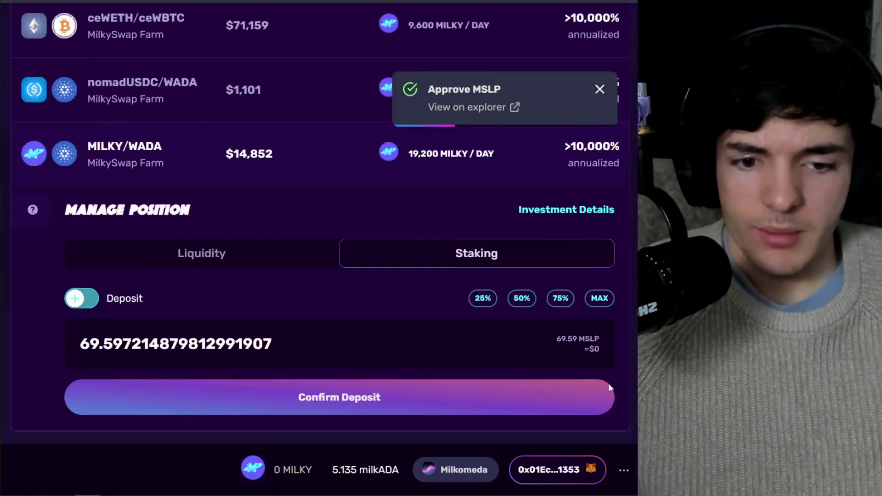
pyautogui.scroll(5, 502, 299)
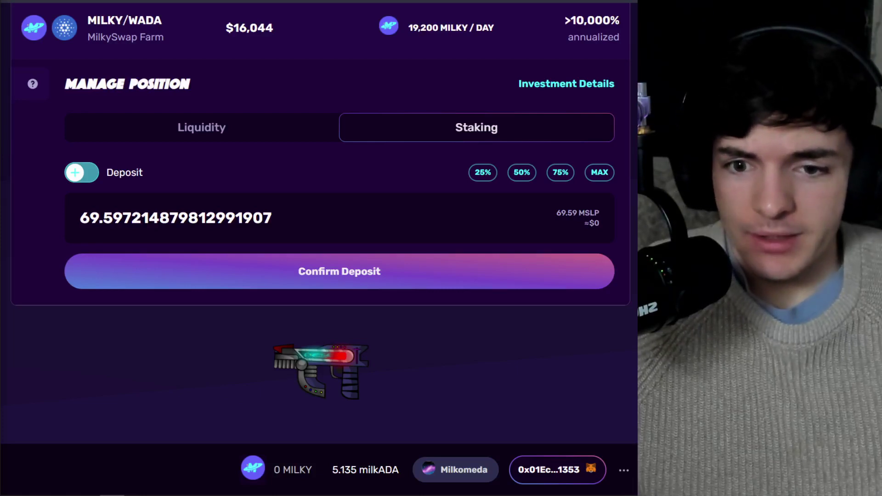
pyautogui.scroll(1, 231, 115)
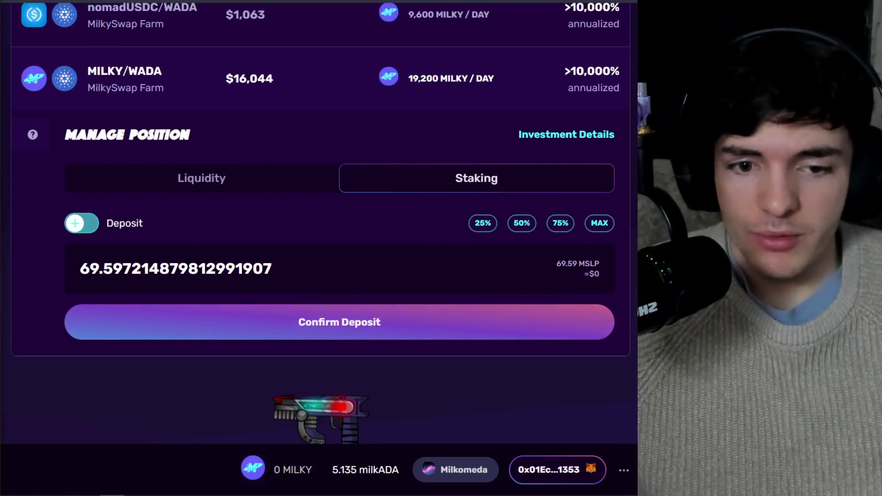
pyautogui.click(361, 323)
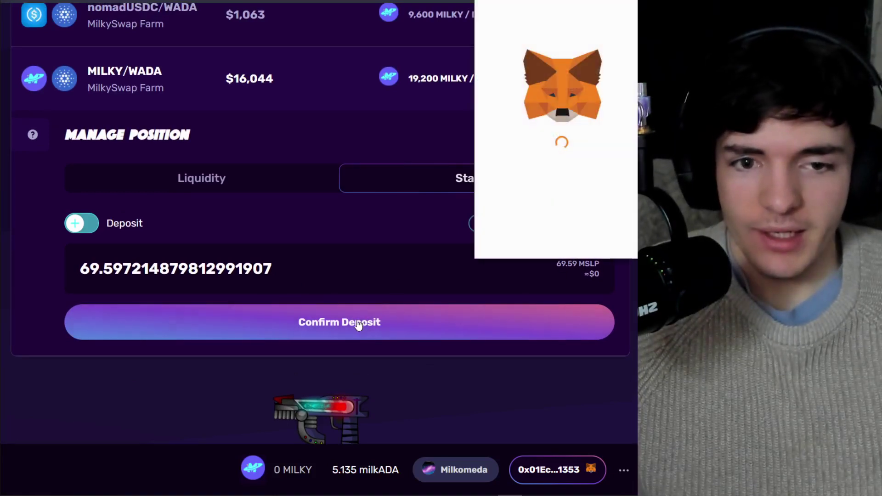
pyautogui.moveTo(381, 100); pyautogui.dragTo(445, 51)
pyautogui.scroll(-3, 502, 236)
pyautogui.click(527, 331)
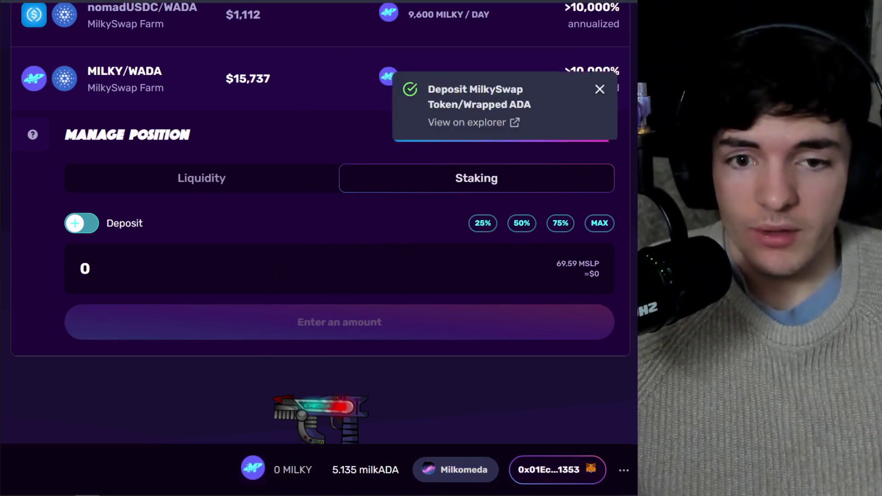
# Show only the user's own farms and examine the MILKY/WADA investment details for the deposits and accrued MILKY rewards.
pyautogui.scroll(2, 280, 200)
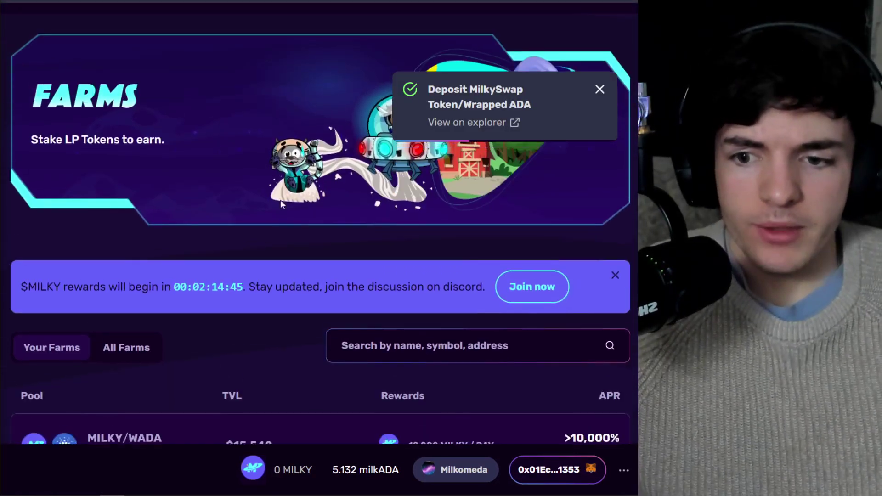
pyautogui.scroll(-2, 280, 200)
pyautogui.scroll(3, 69, 271)
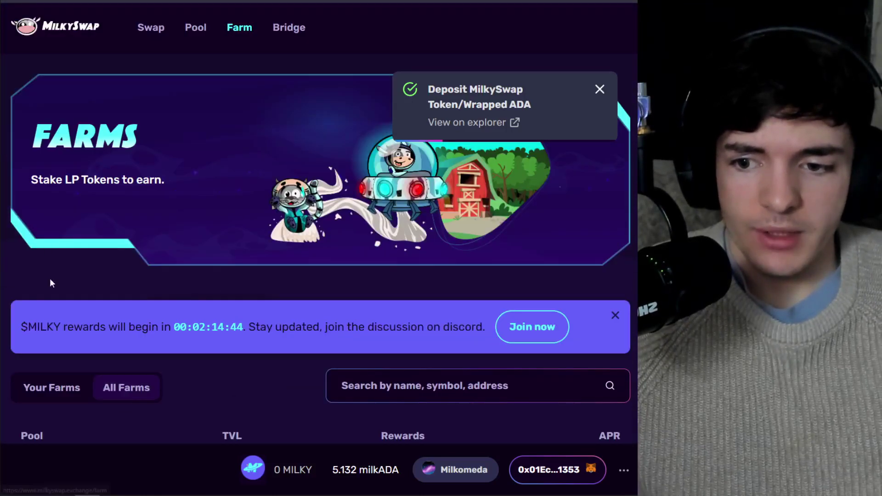
pyautogui.scroll(-3, 127, 207)
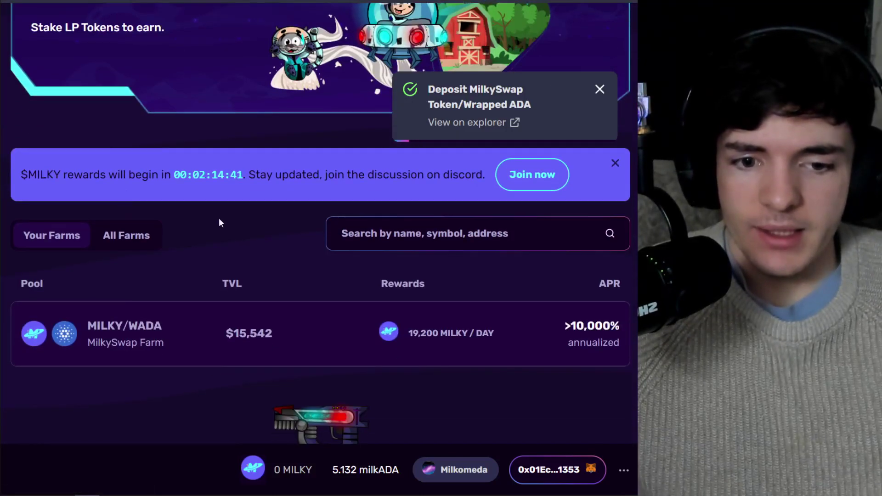
pyautogui.scroll(-1, 275, 239)
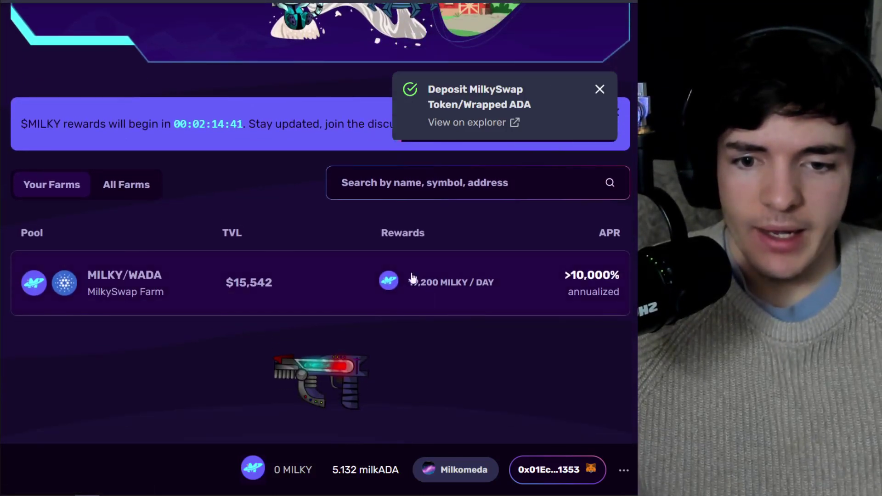
pyautogui.click(292, 282)
pyautogui.scroll(-4, 246, 224)
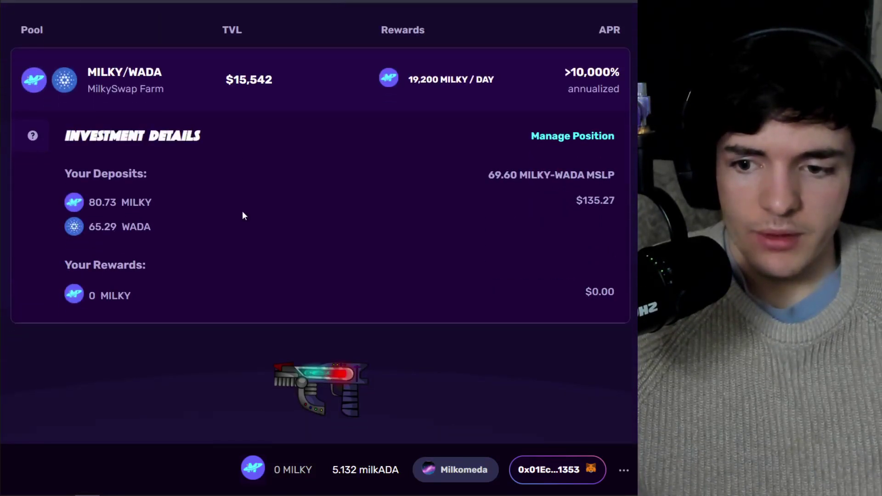
pyautogui.moveTo(91, 295); pyautogui.dragTo(137, 299)
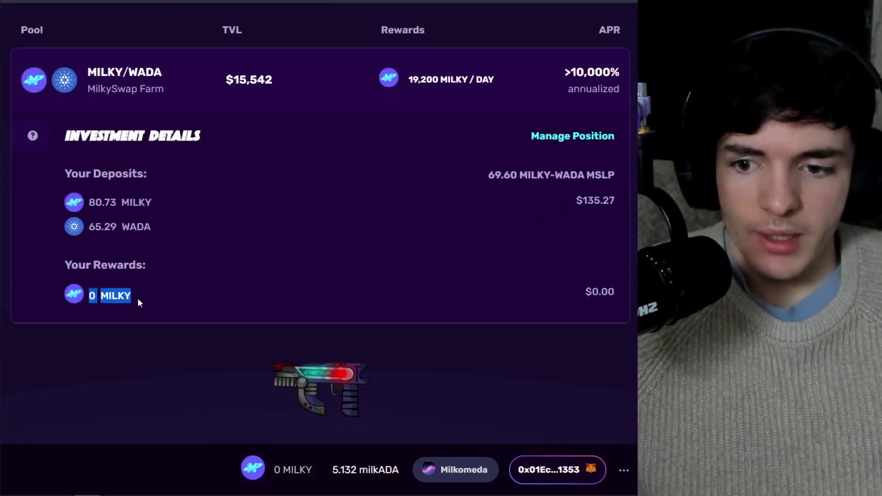
pyautogui.click(202, 274)
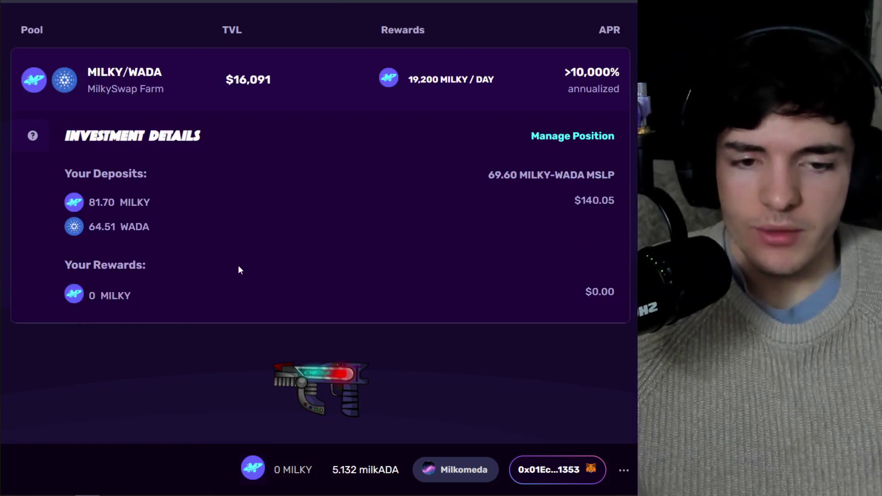
pyautogui.scroll(3, 258, 260)
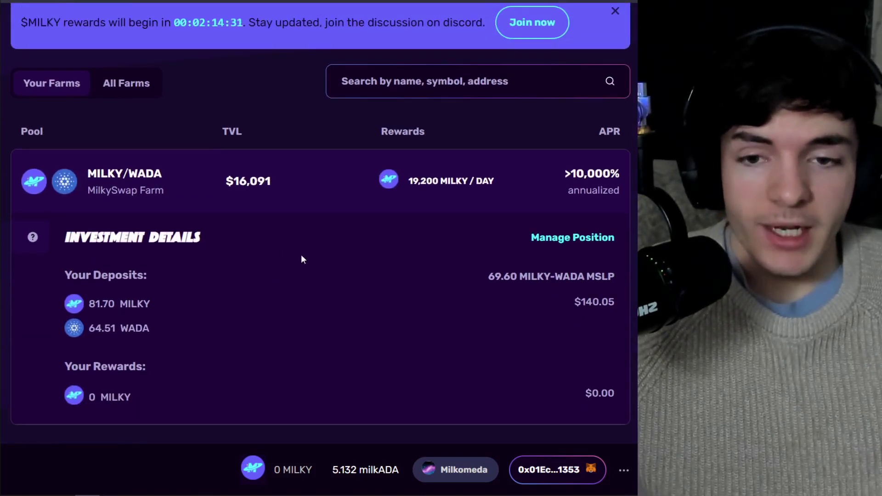